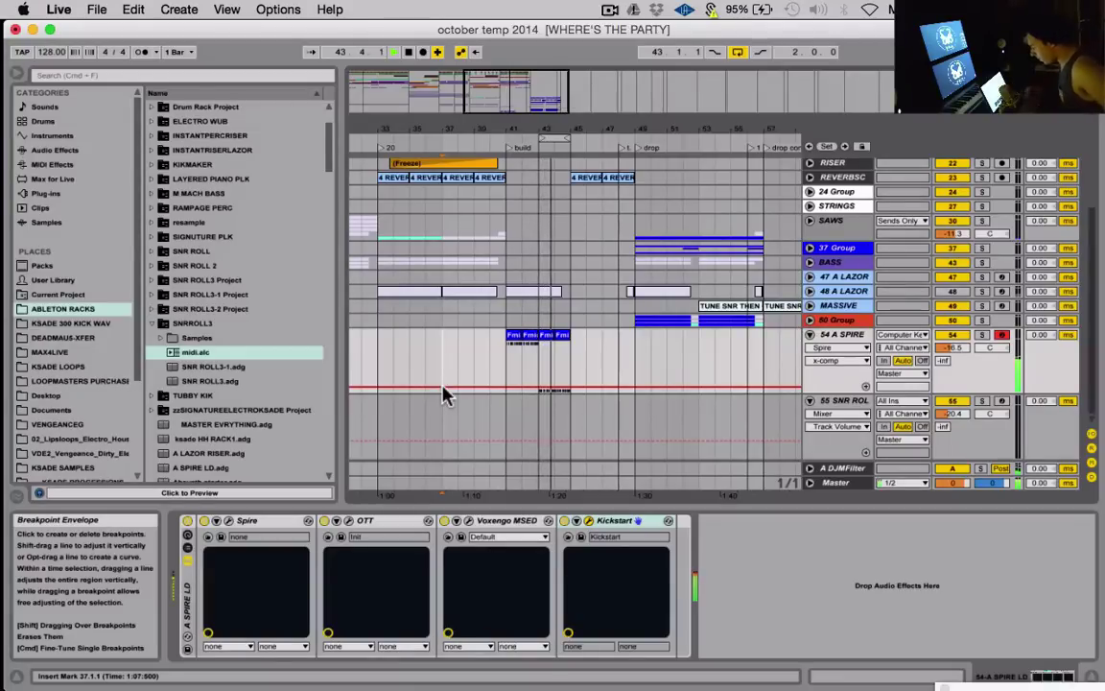
# Stop playback and place the insert marker at bar 41, the start of the build, on the A SPIRE track.
pyautogui.press('space')
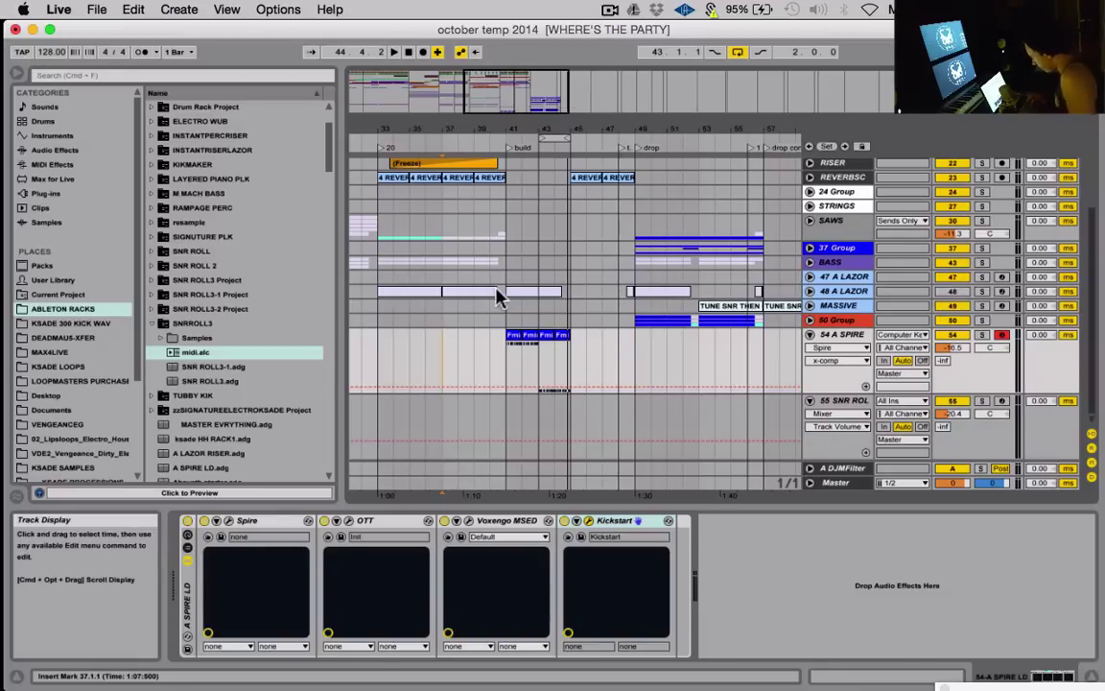
pyautogui.click(508, 360)
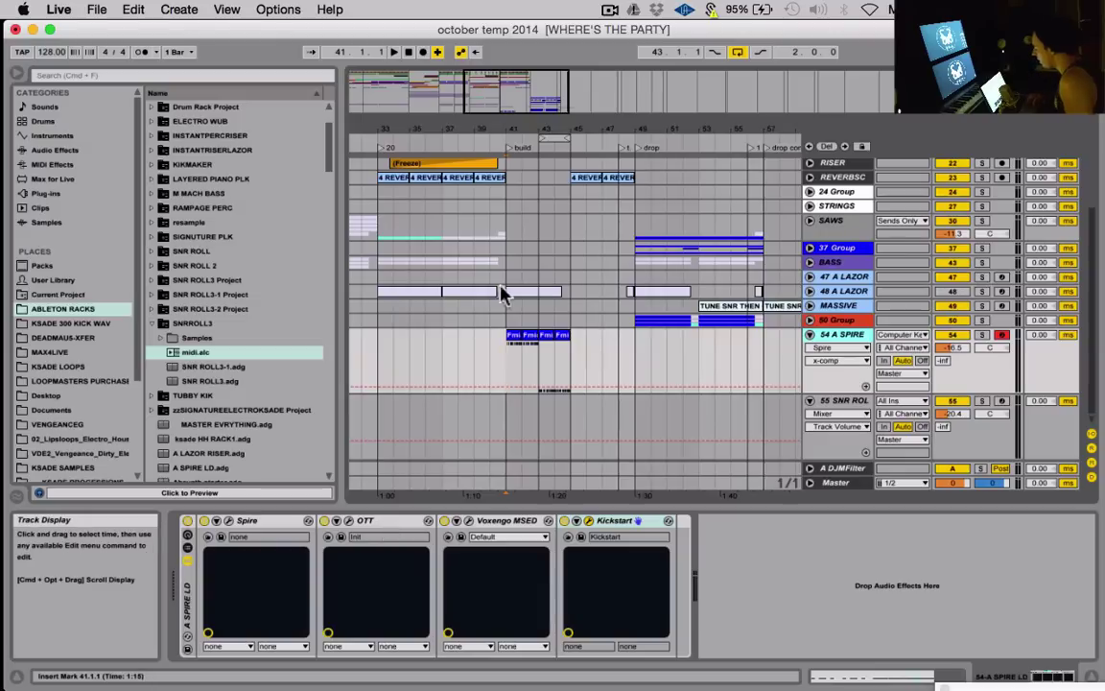
pyautogui.scroll(5, 509, 317)
pyautogui.scroll(-5, 509, 341)
pyautogui.scroll(5, 504, 346)
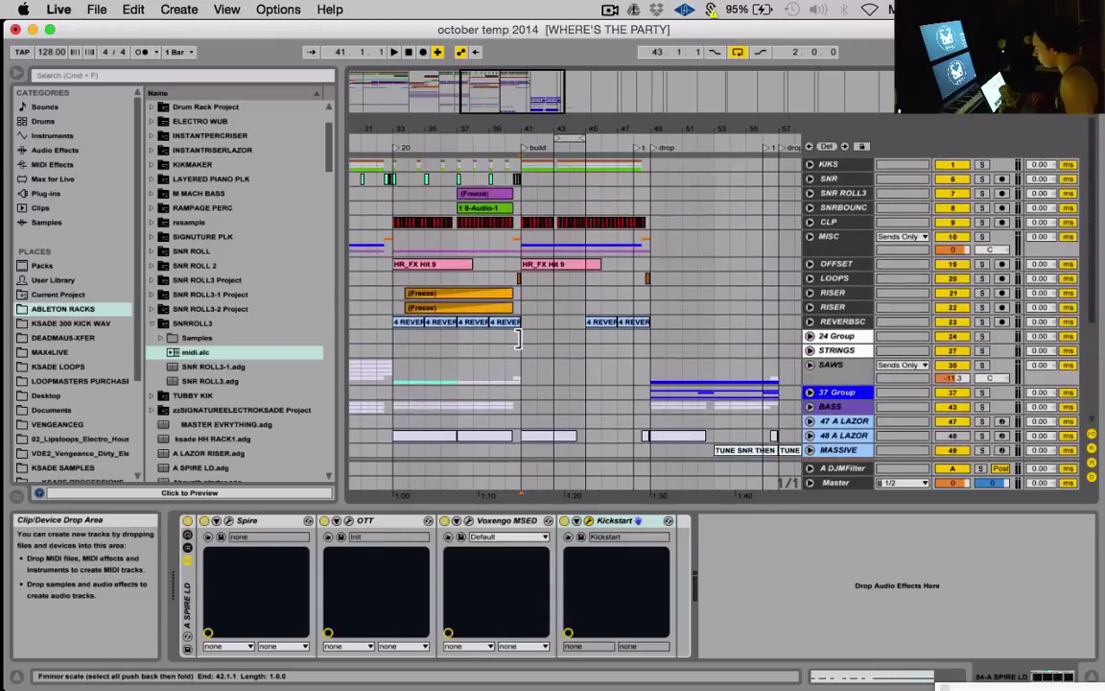
pyautogui.scroll(-5, 494, 350)
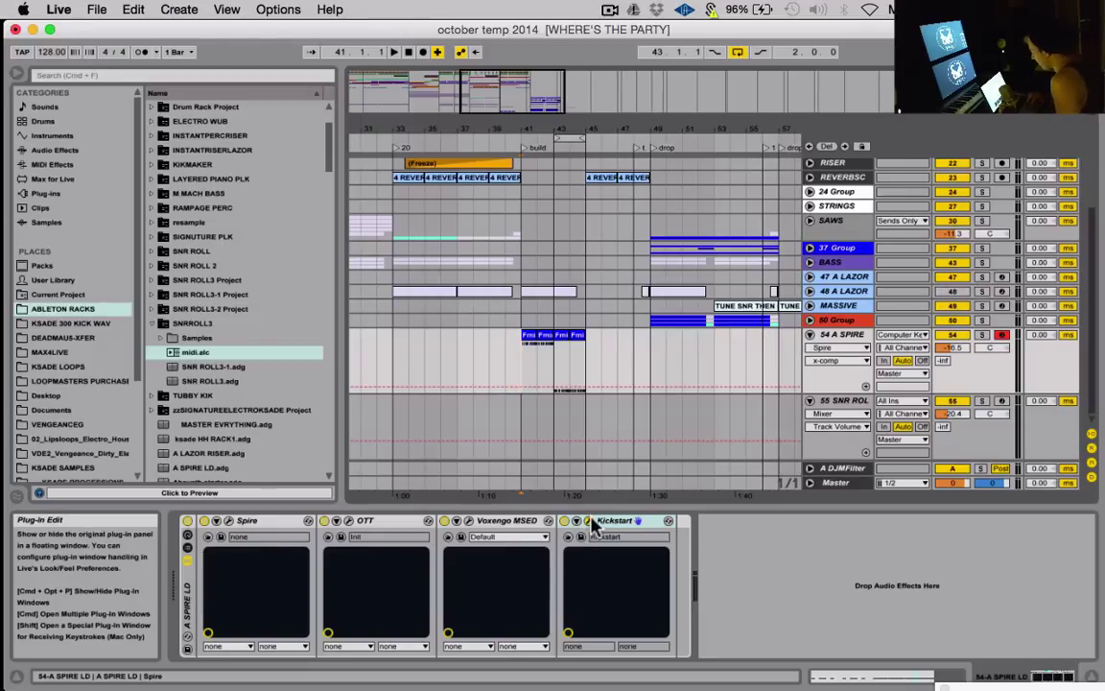
# Open the Kickstart plug-in on the A SPIRE track, inspect its sidechain curve and mix, and close it.
pyautogui.click(590, 522)
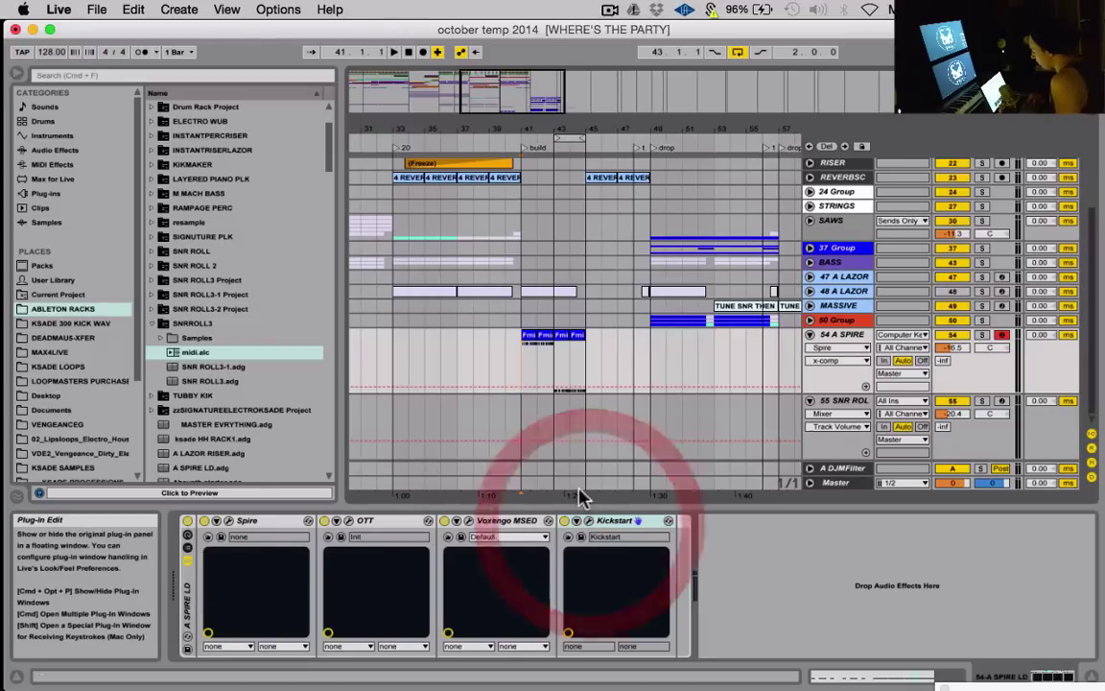
pyautogui.click(589, 521)
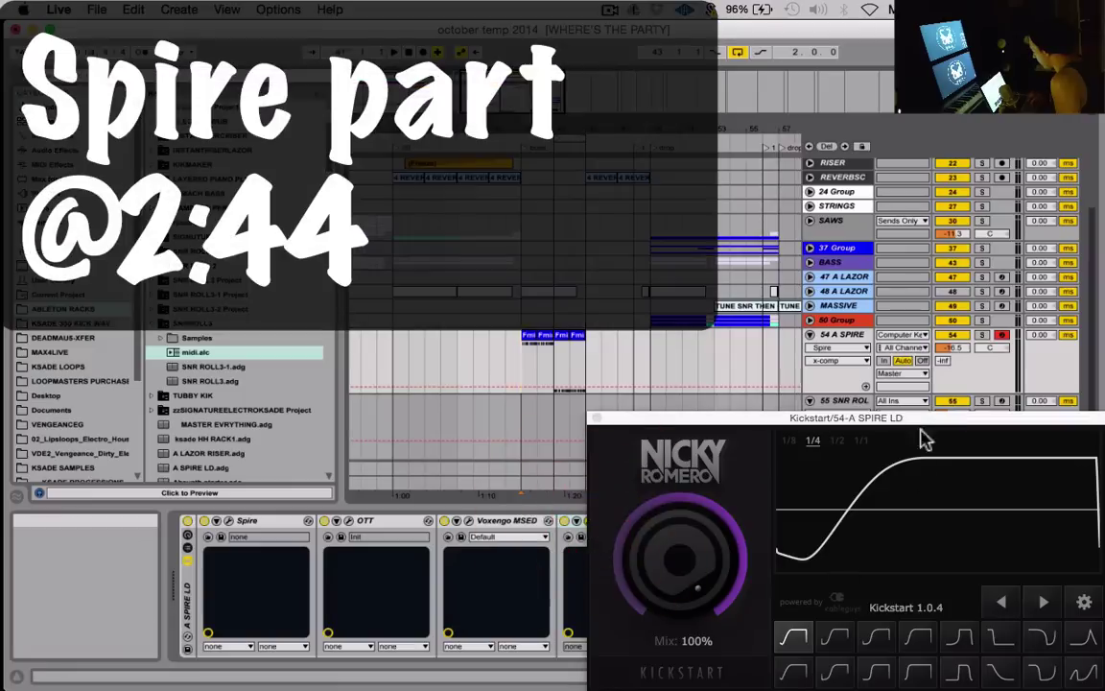
pyautogui.moveTo(908, 504); pyautogui.dragTo(626, 177)
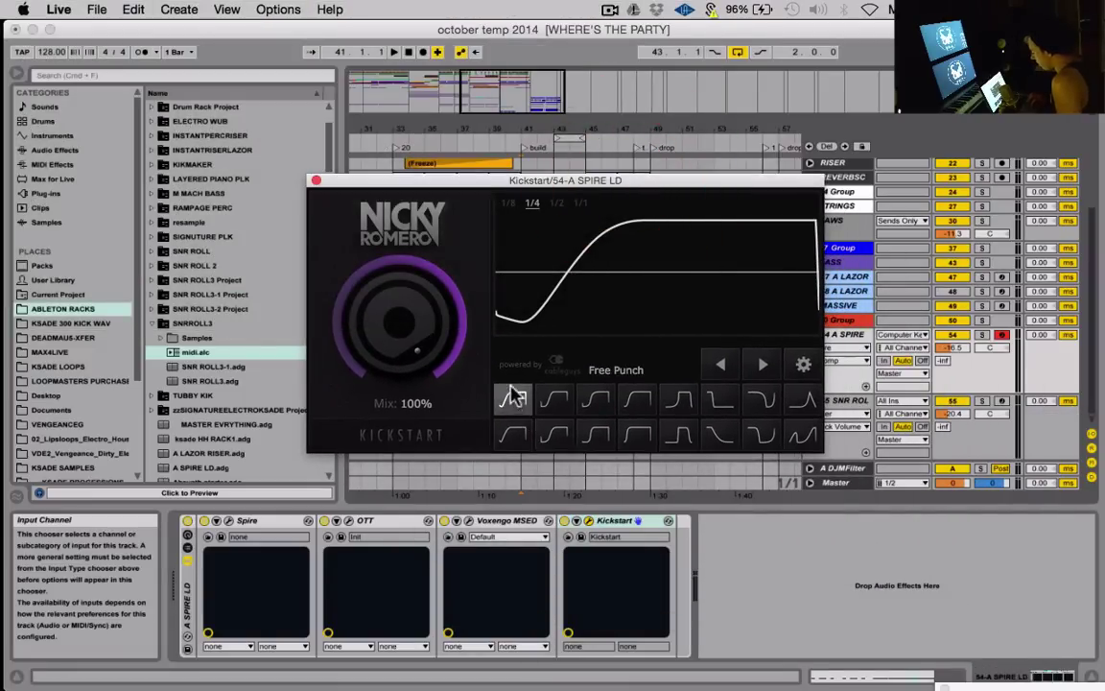
pyautogui.moveTo(323, 187); pyautogui.dragTo(372, 188)
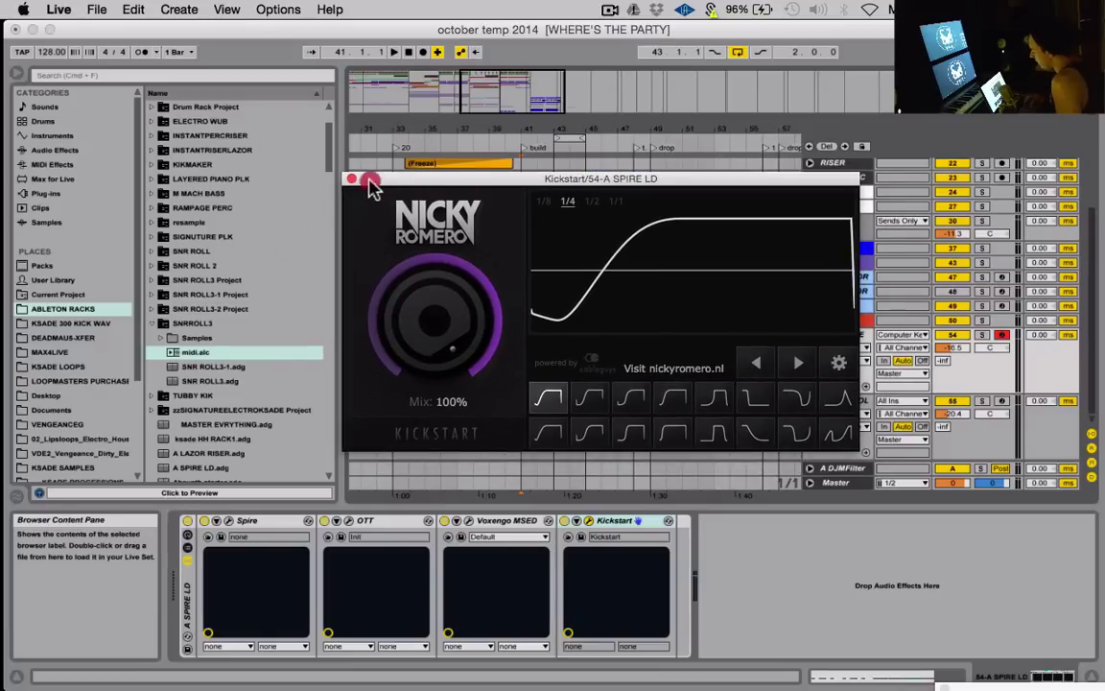
pyautogui.click(352, 180)
# Open the Voxengo MSED plug-in window, inspect its mid and side gain settings, and close it.
pyautogui.click(465, 519)
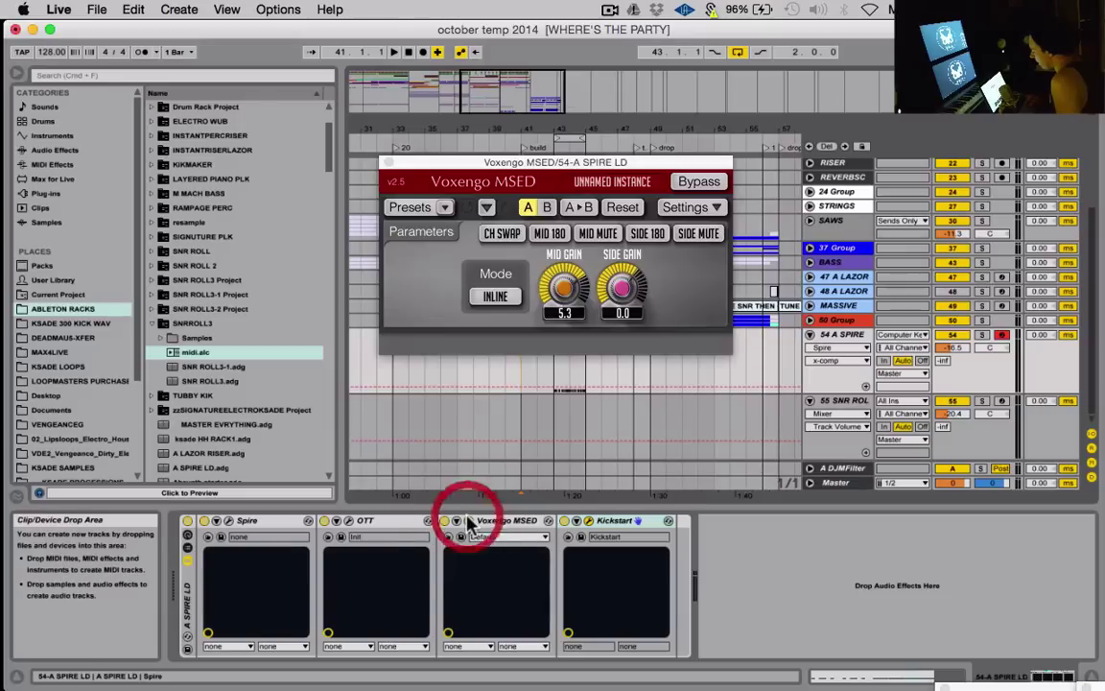
pyautogui.moveTo(528, 146); pyautogui.dragTo(583, 212)
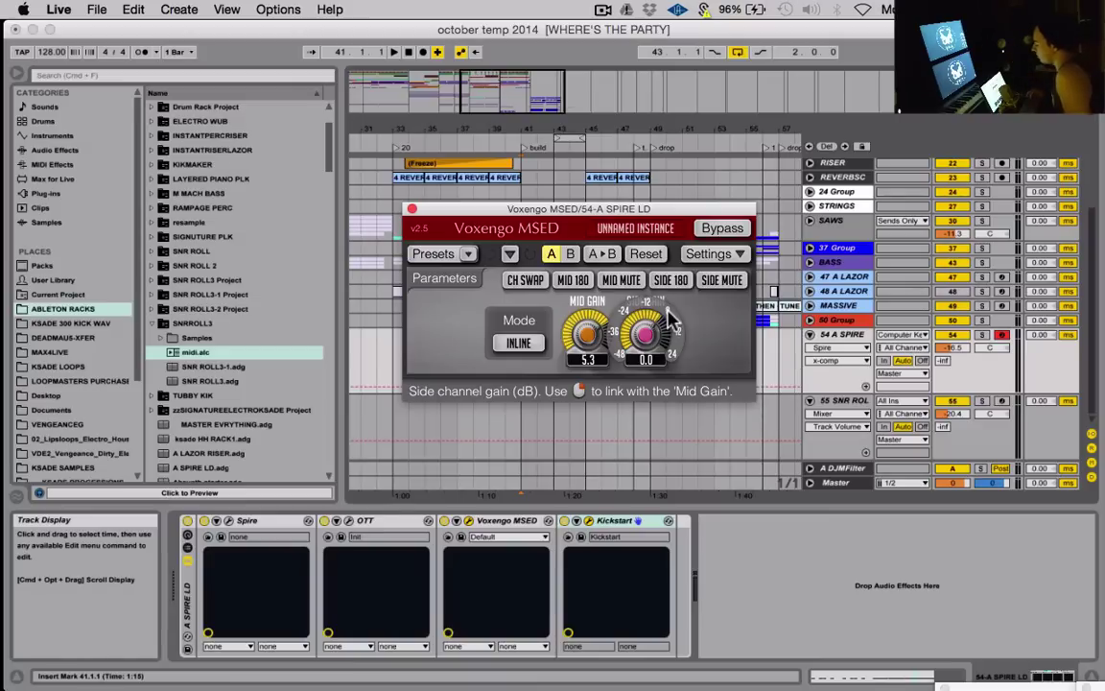
pyautogui.click(413, 210)
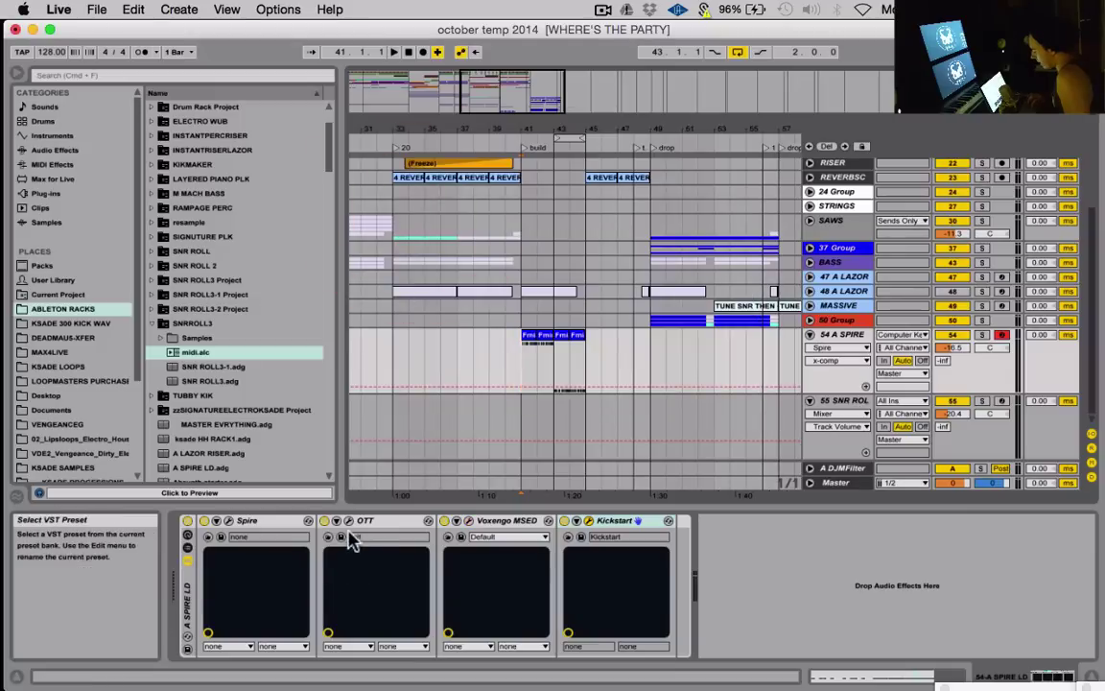
# Open the OTT compressor window, inspect its depth, time and gain settings, and close it.
pyautogui.click(349, 523)
pyautogui.moveTo(548, 135); pyautogui.dragTo(587, 185)
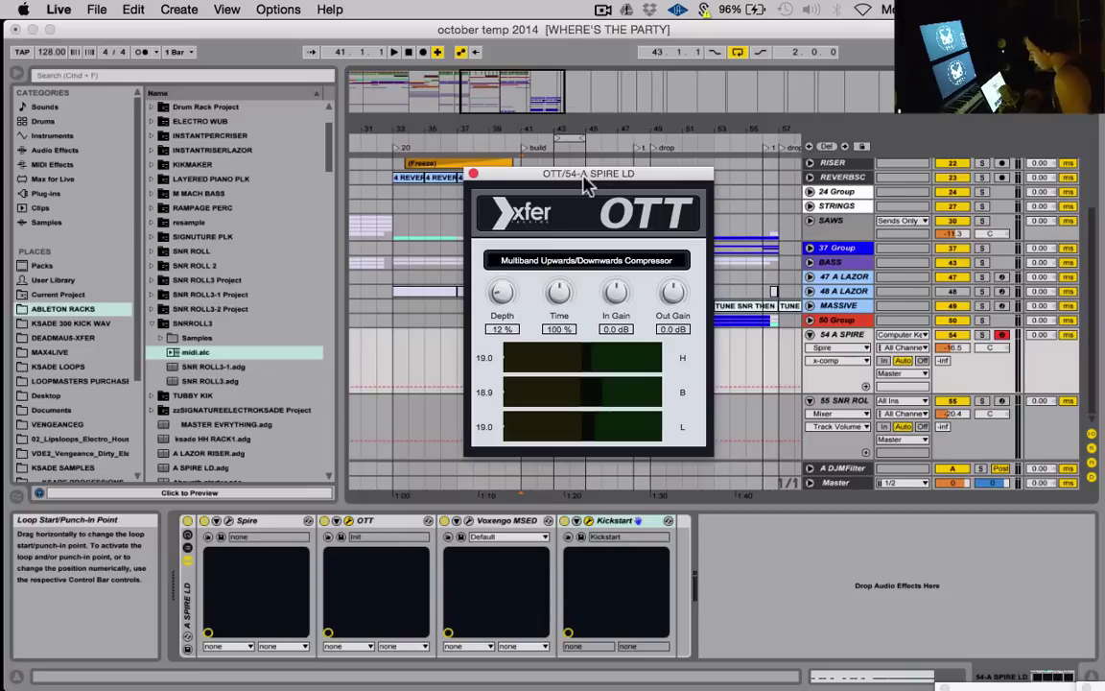
pyautogui.click(471, 174)
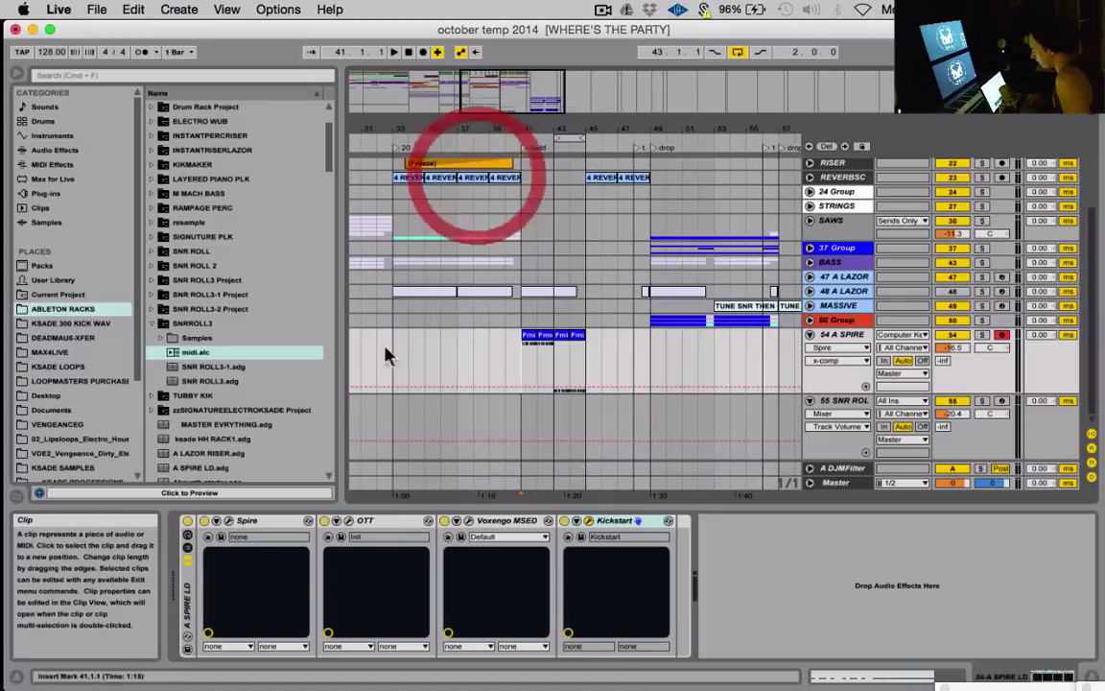
# Open the Spire synth's plug-in window and reposition it so that all its controls are in view.
pyautogui.click(229, 523)
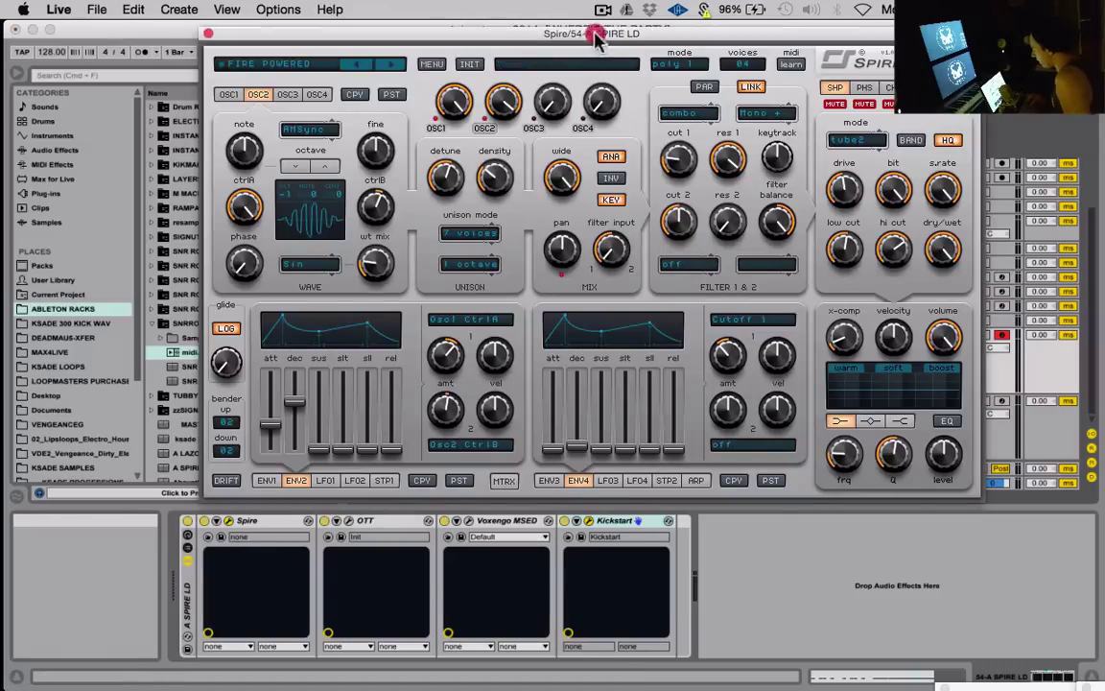
pyautogui.moveTo(592, 37); pyautogui.dragTo(601, 119)
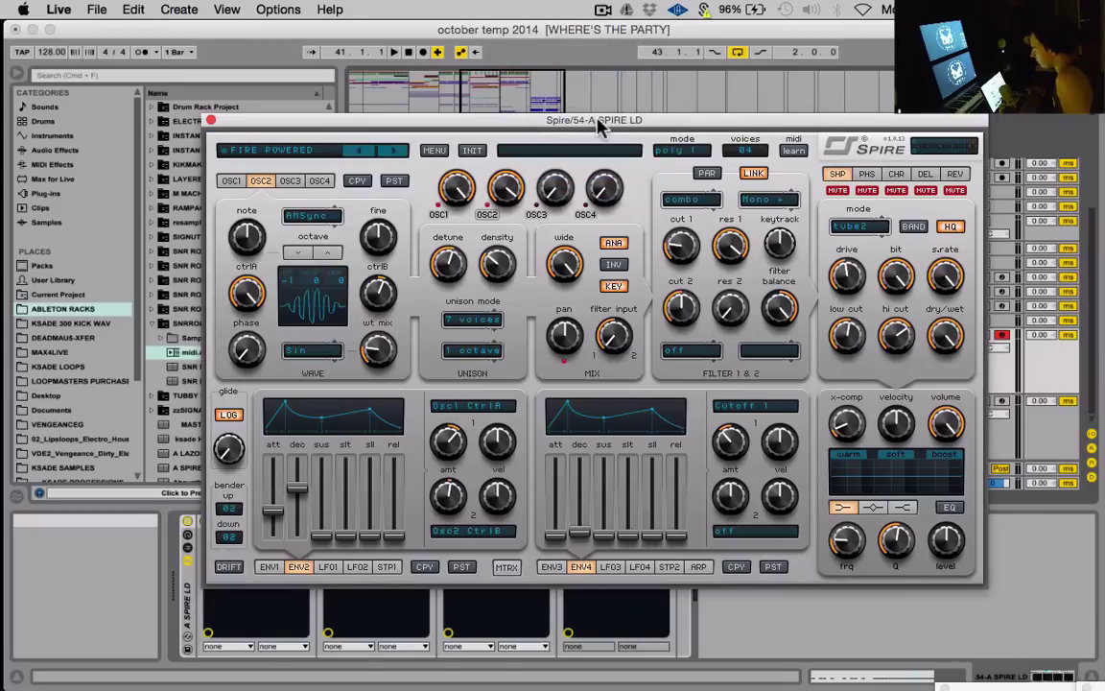
pyautogui.moveTo(597, 123)
pyautogui.mouseDown()
pyautogui.moveTo(599, 115)
pyautogui.moveTo(596, 126)
pyautogui.mouseUp()
pyautogui.click(595, 125)
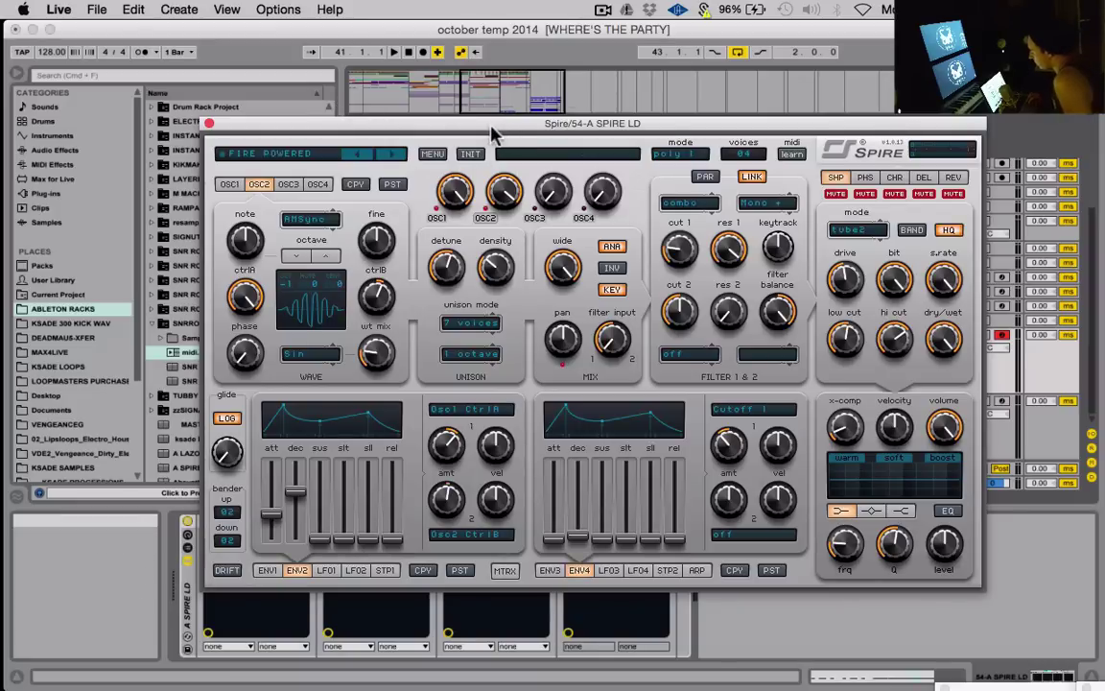
# Show oscillator 1 in Spire and examine its FM oscillator type, Guitar 2 waveform and unison voices.
pyautogui.click(230, 185)
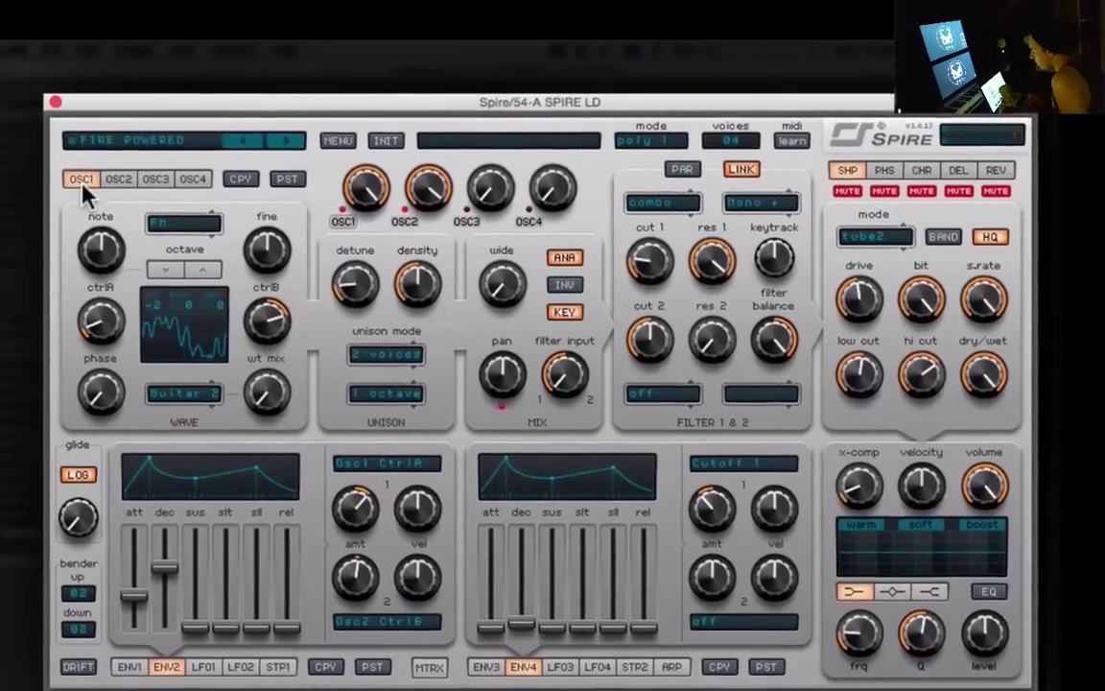
pyautogui.click(187, 222)
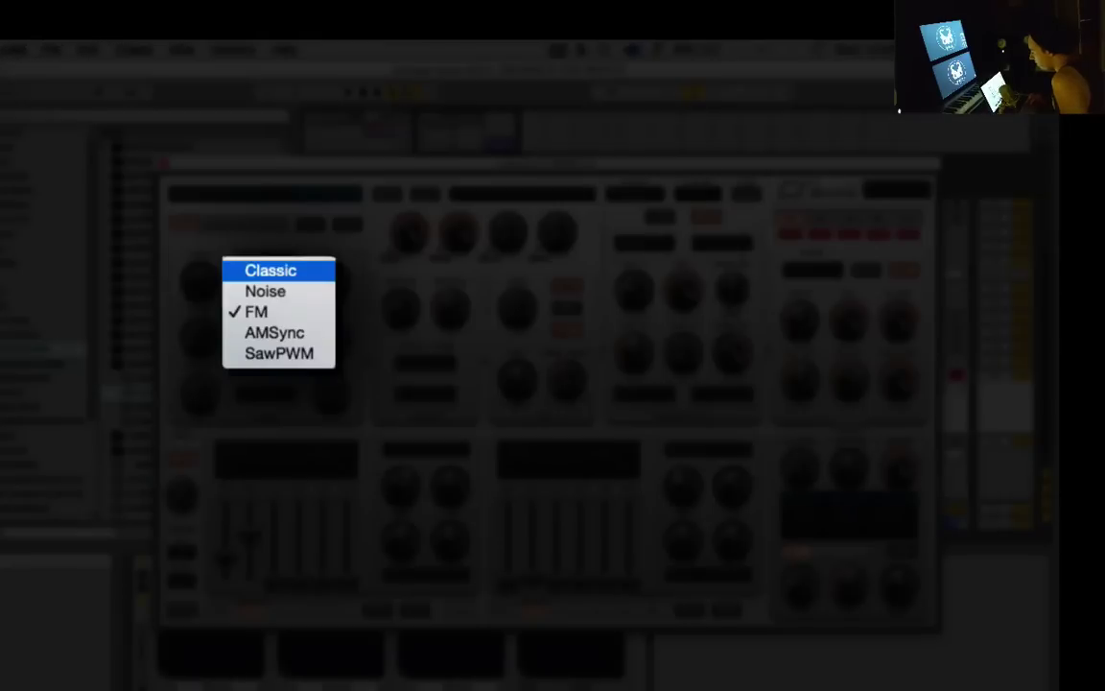
pyautogui.click(293, 311)
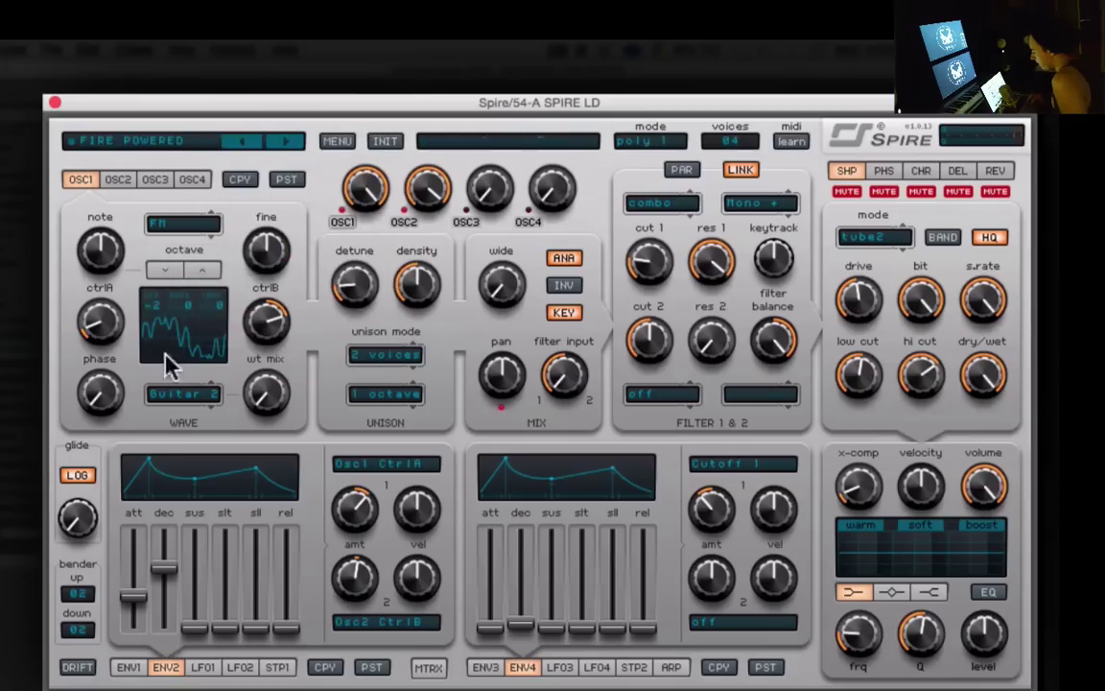
pyautogui.click(181, 394)
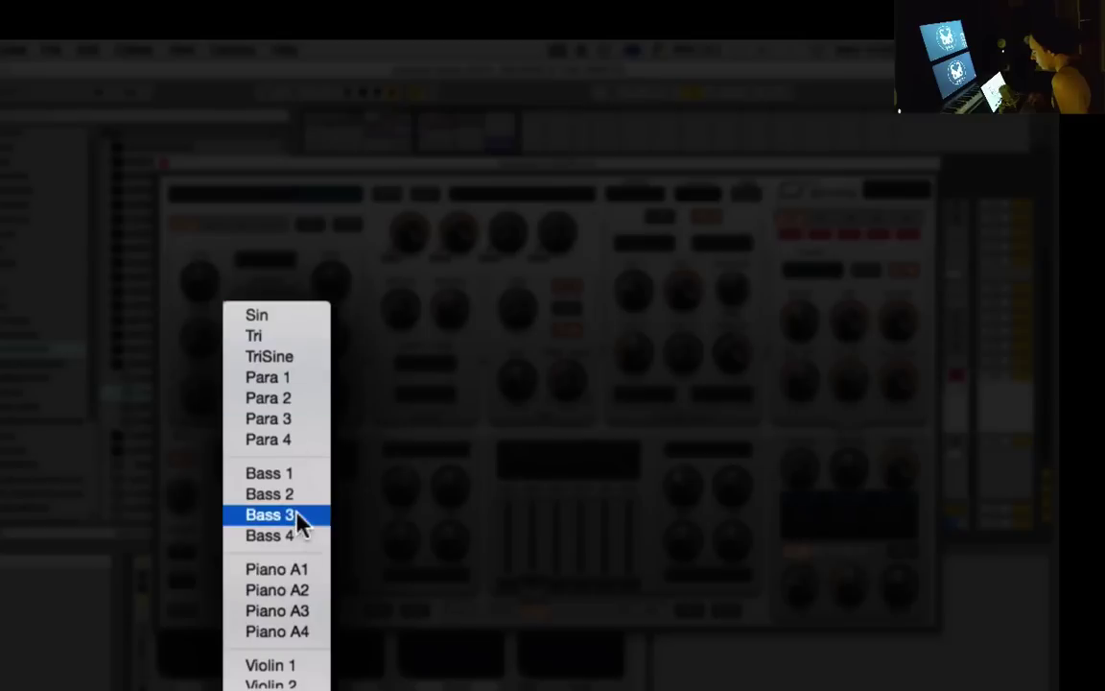
pyautogui.scroll(-10, 295, 595)
pyautogui.scroll(5, 298, 627)
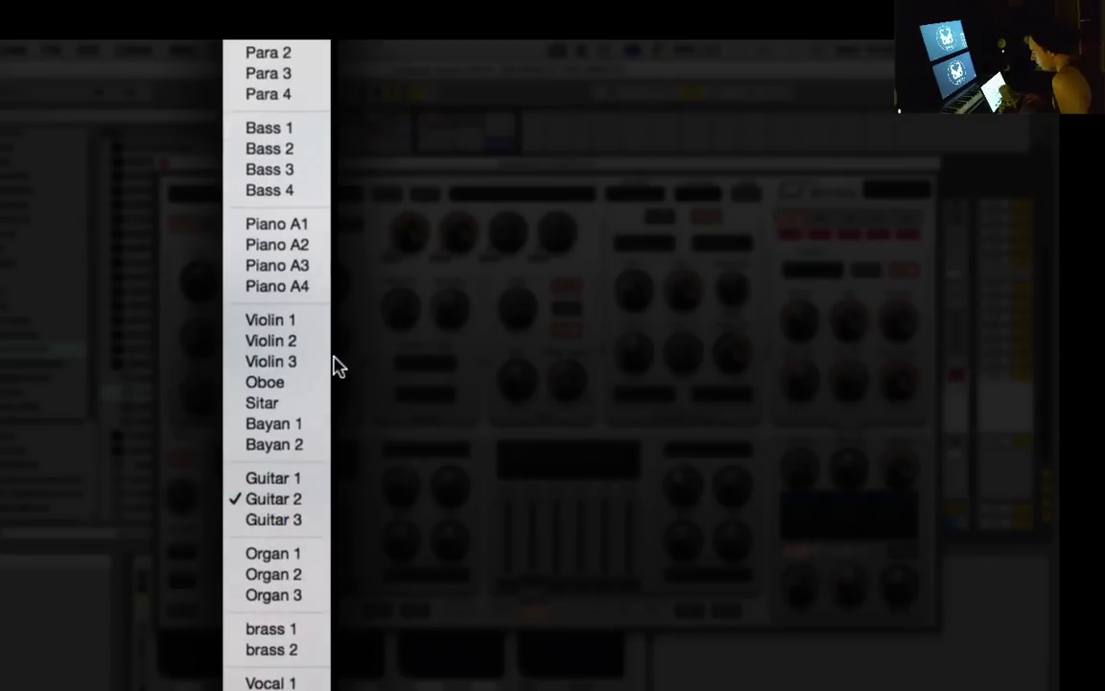
pyautogui.click(353, 362)
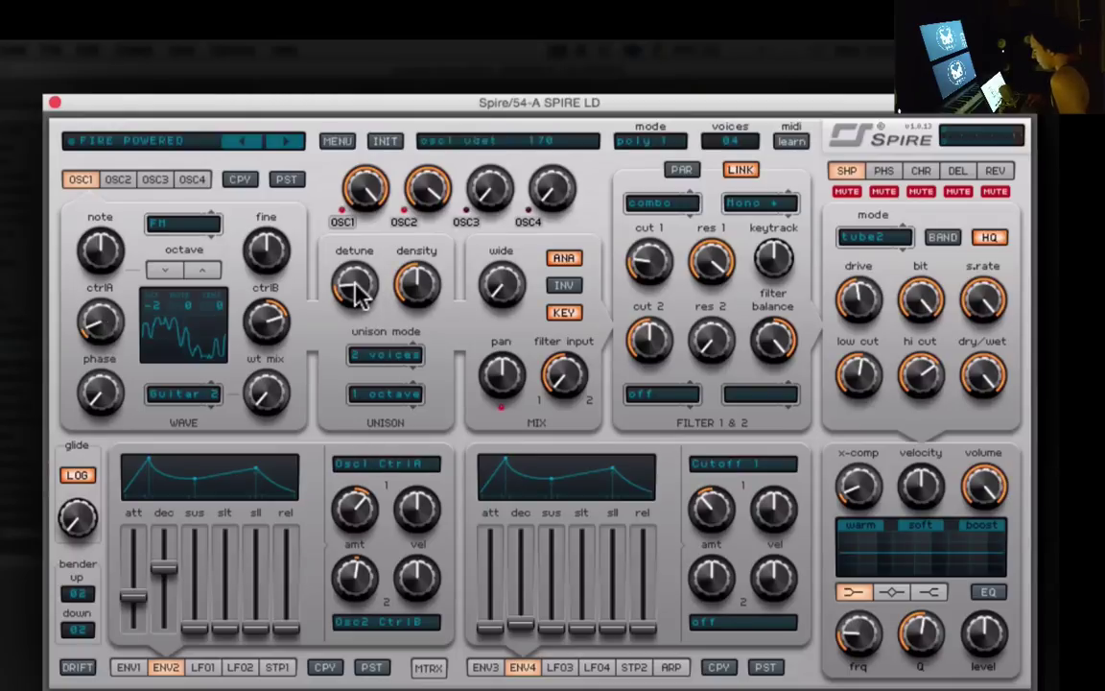
pyautogui.click(384, 357)
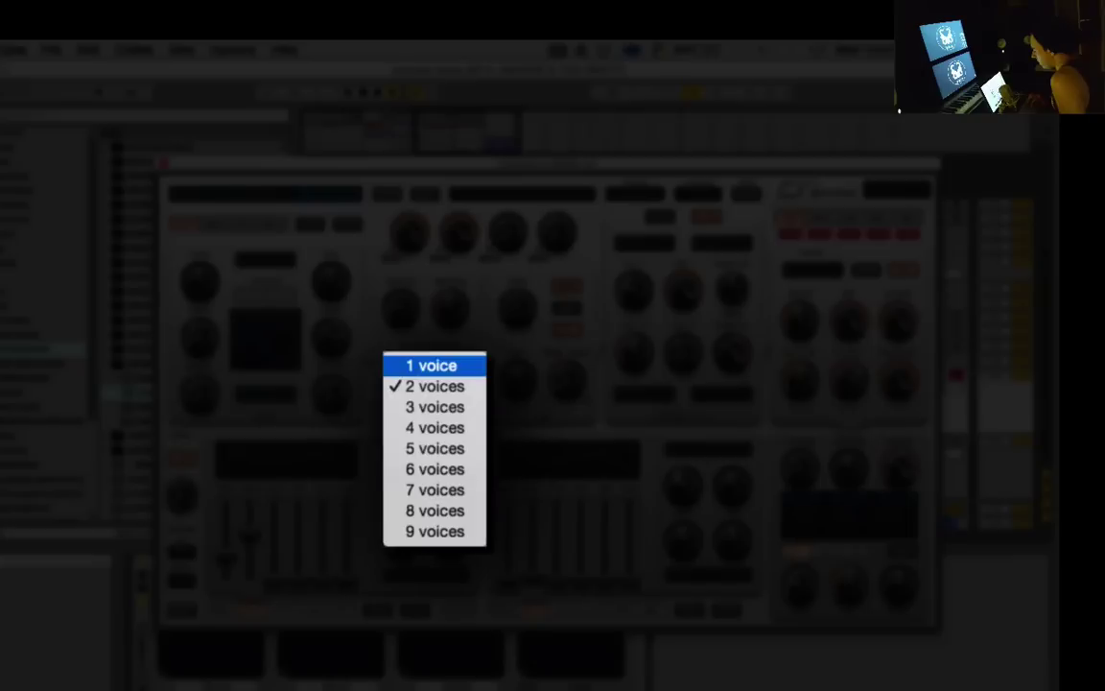
pyautogui.click(415, 331)
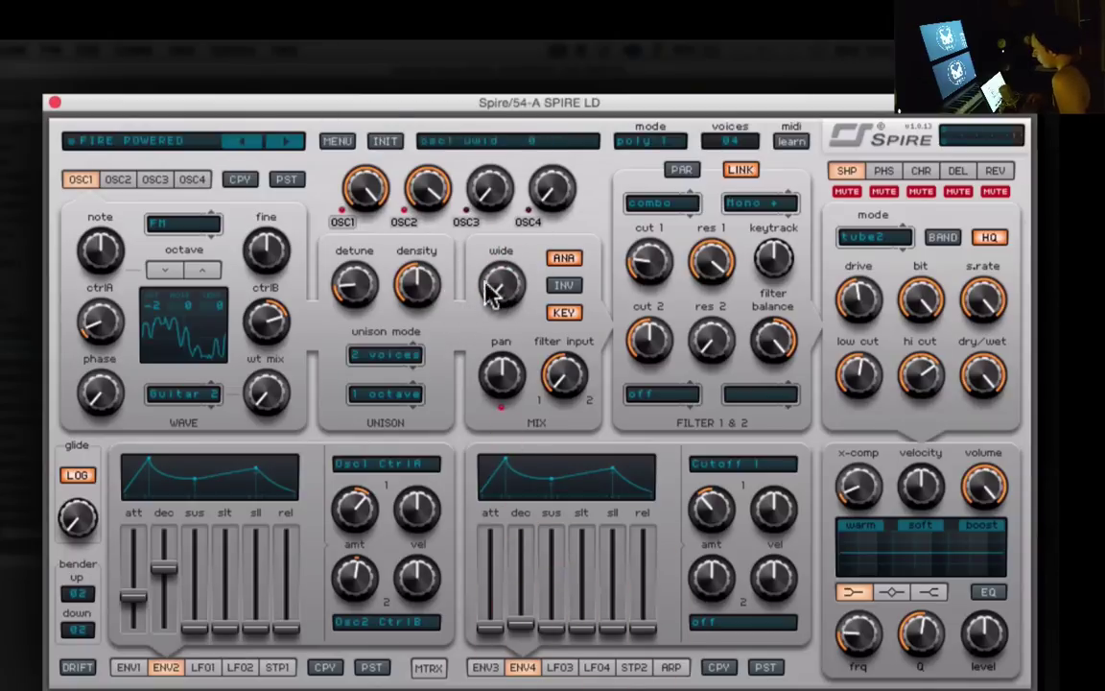
# Audition oscillators 1 and 2 separately by temporarily muting the other one, and show oscillator 2's settings.
pyautogui.click(404, 222)
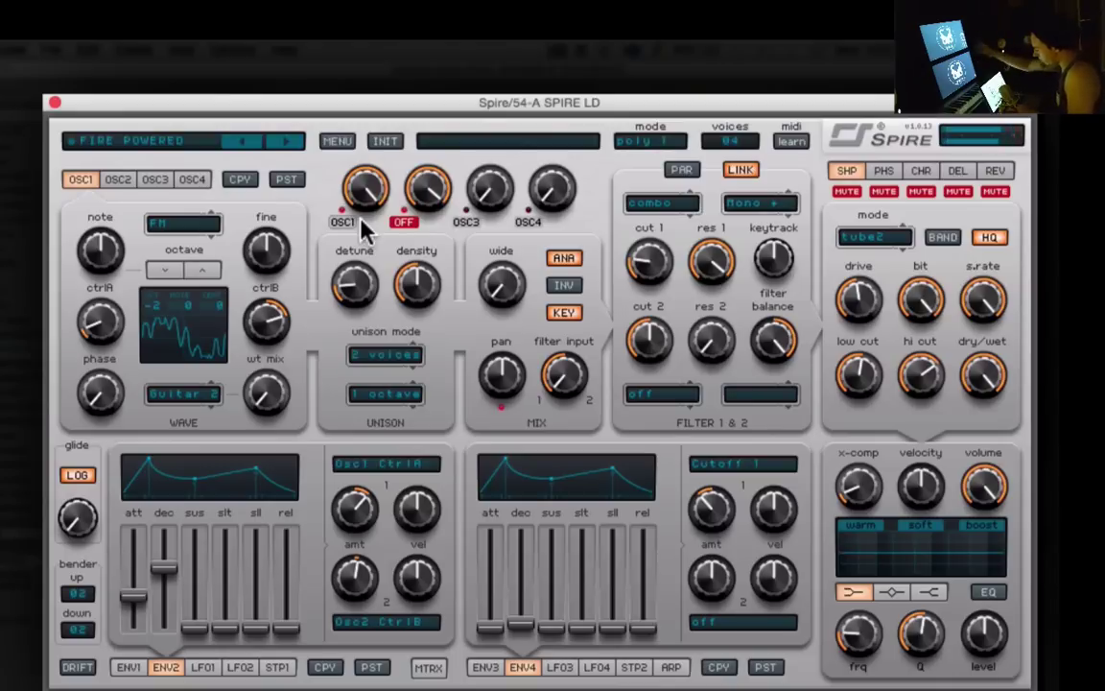
pyautogui.click(398, 223)
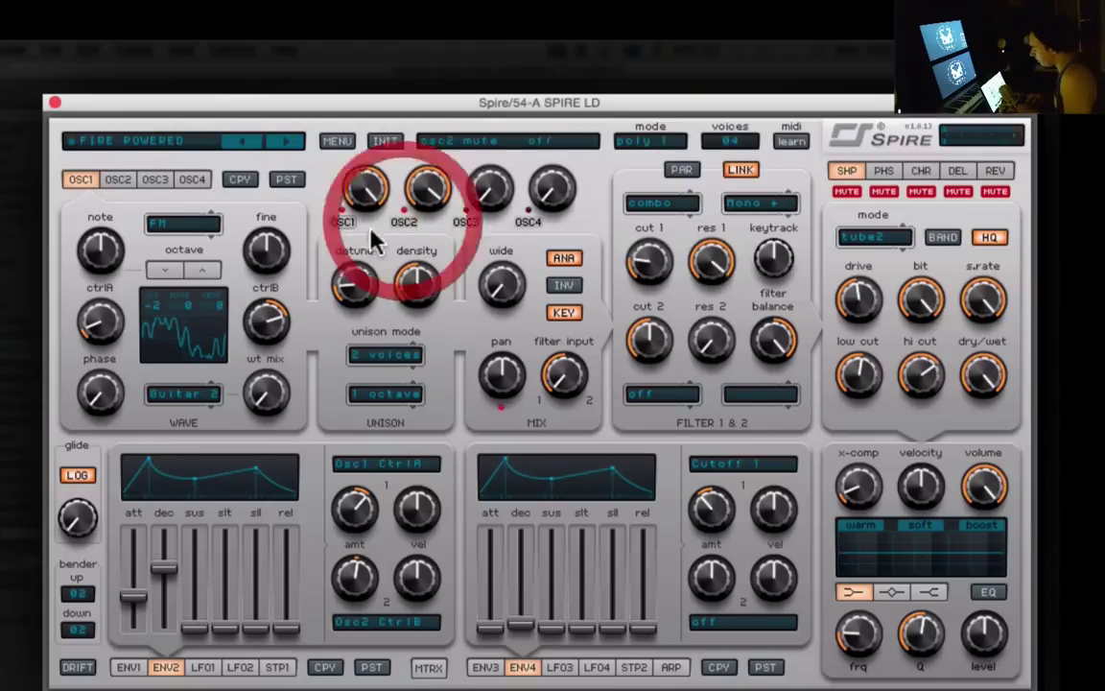
pyautogui.click(342, 223)
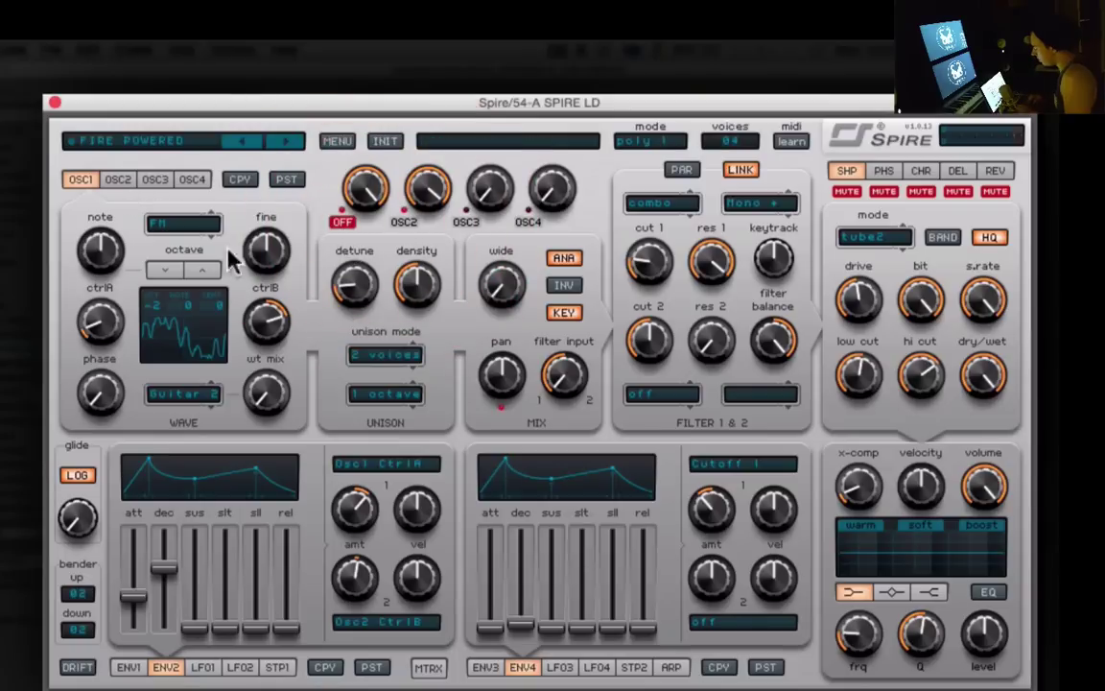
pyautogui.click(117, 180)
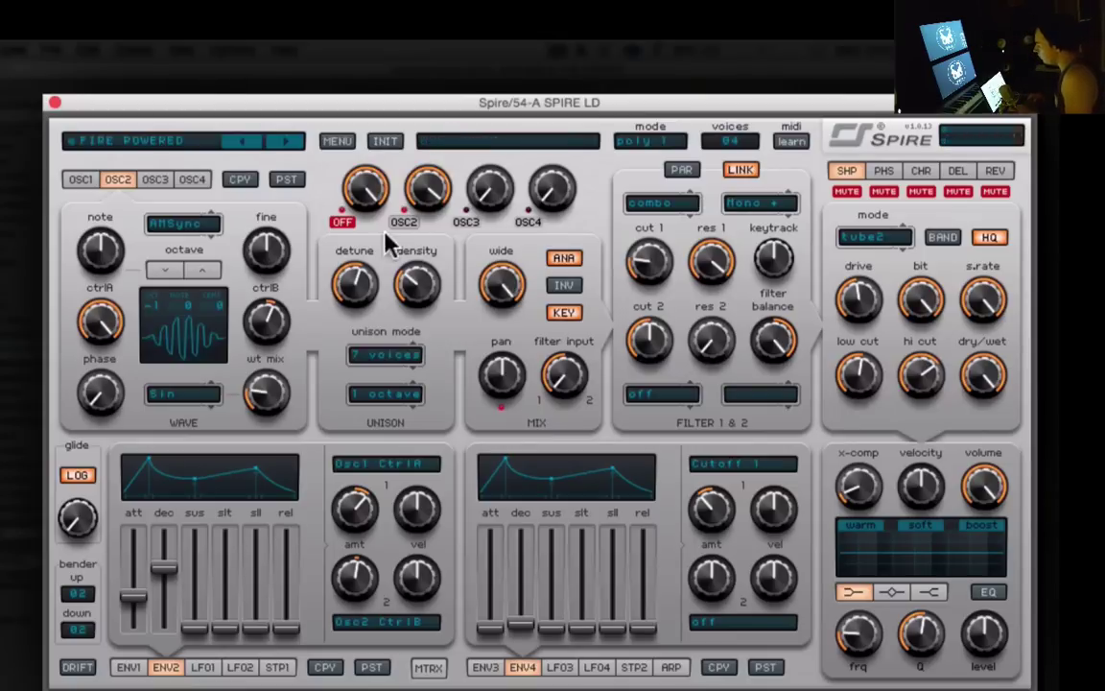
pyautogui.click(343, 223)
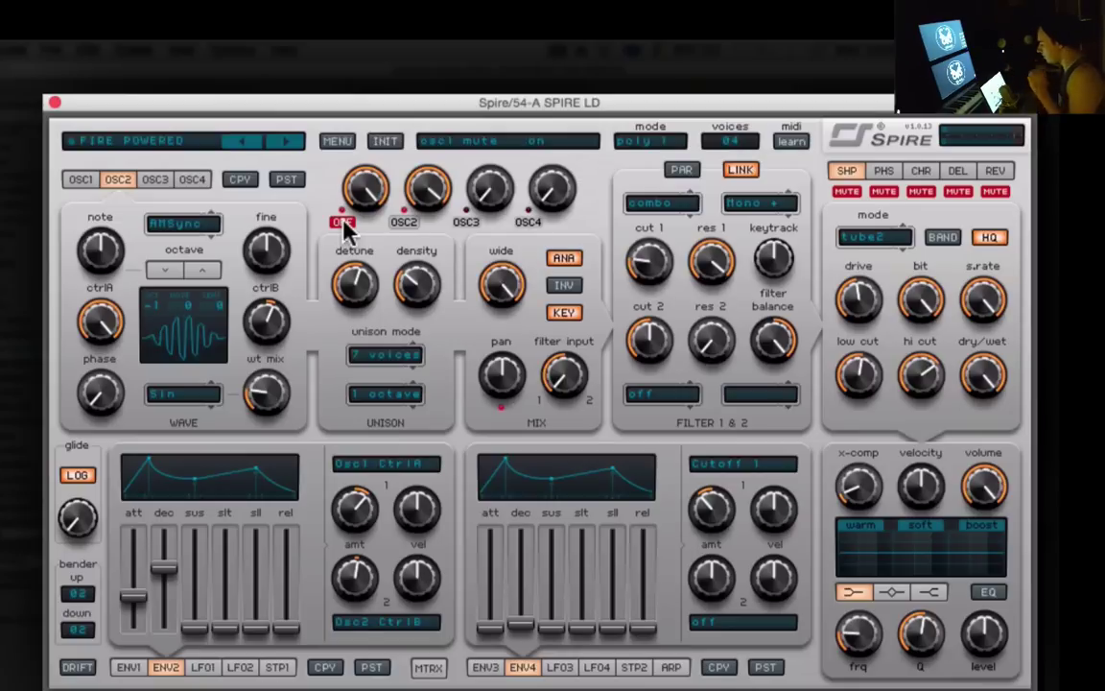
pyautogui.click(344, 220)
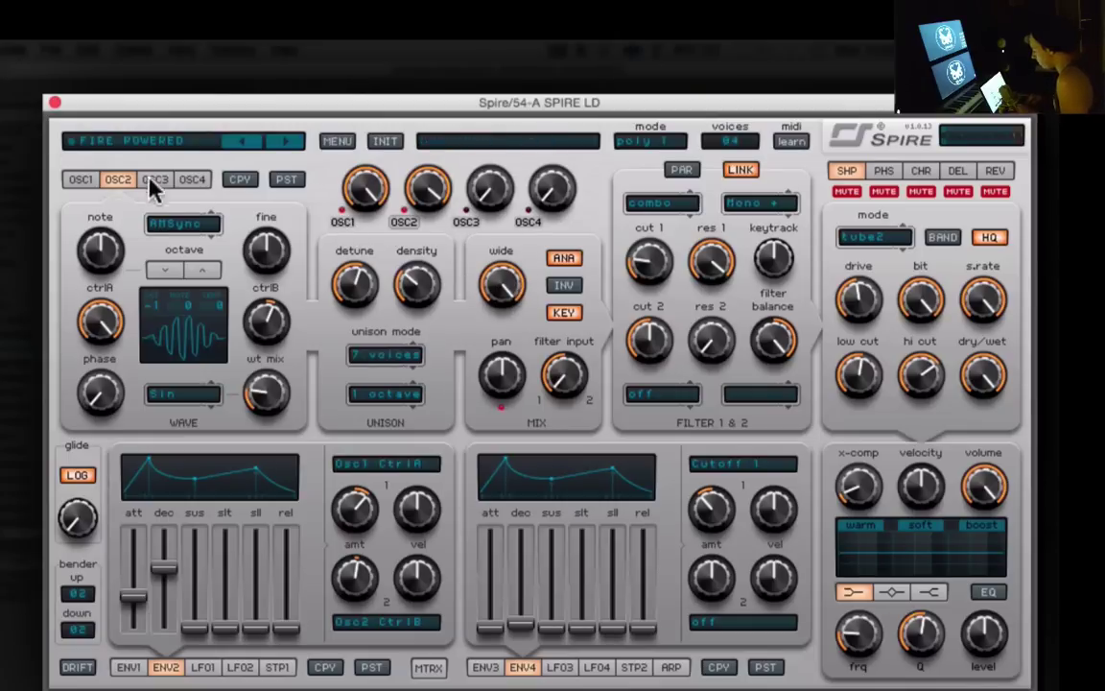
# Examine oscillator 2's AMSync type, octave, control knobs and unison voice setting.
pyautogui.click(178, 223)
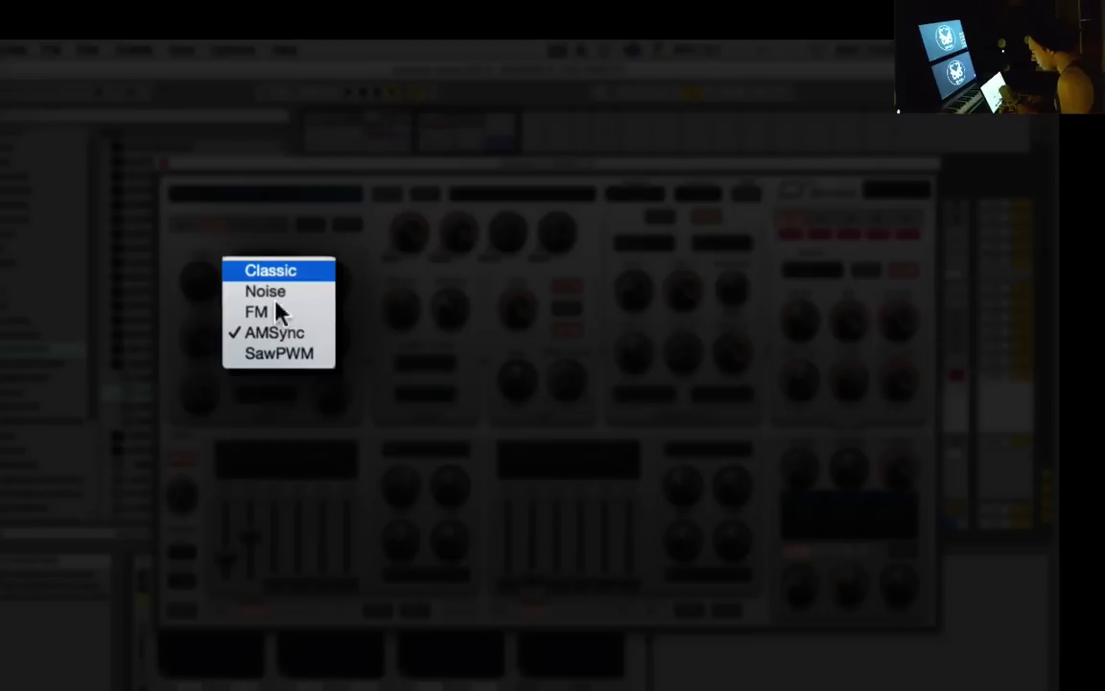
pyautogui.click(311, 254)
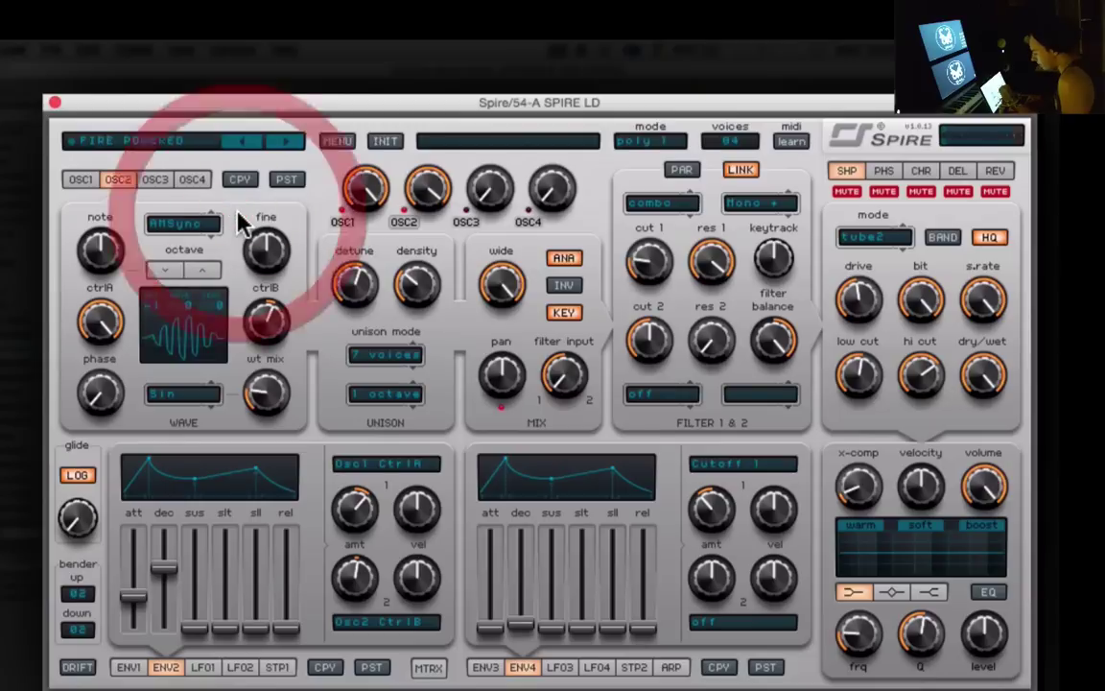
pyautogui.click(197, 272)
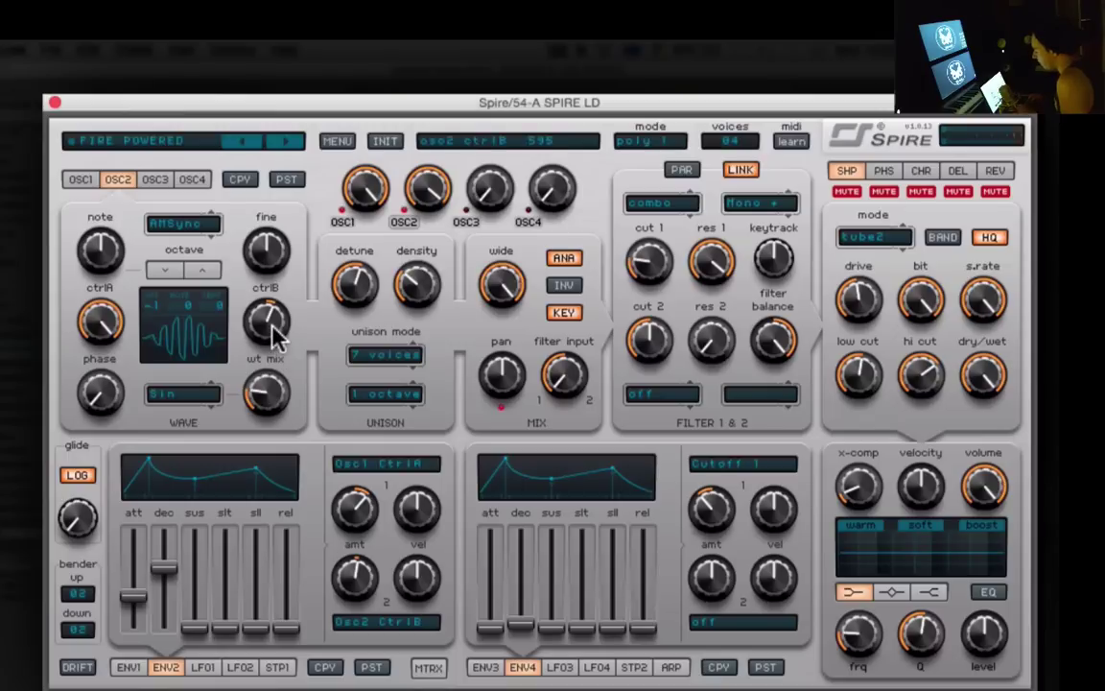
pyautogui.click(401, 365)
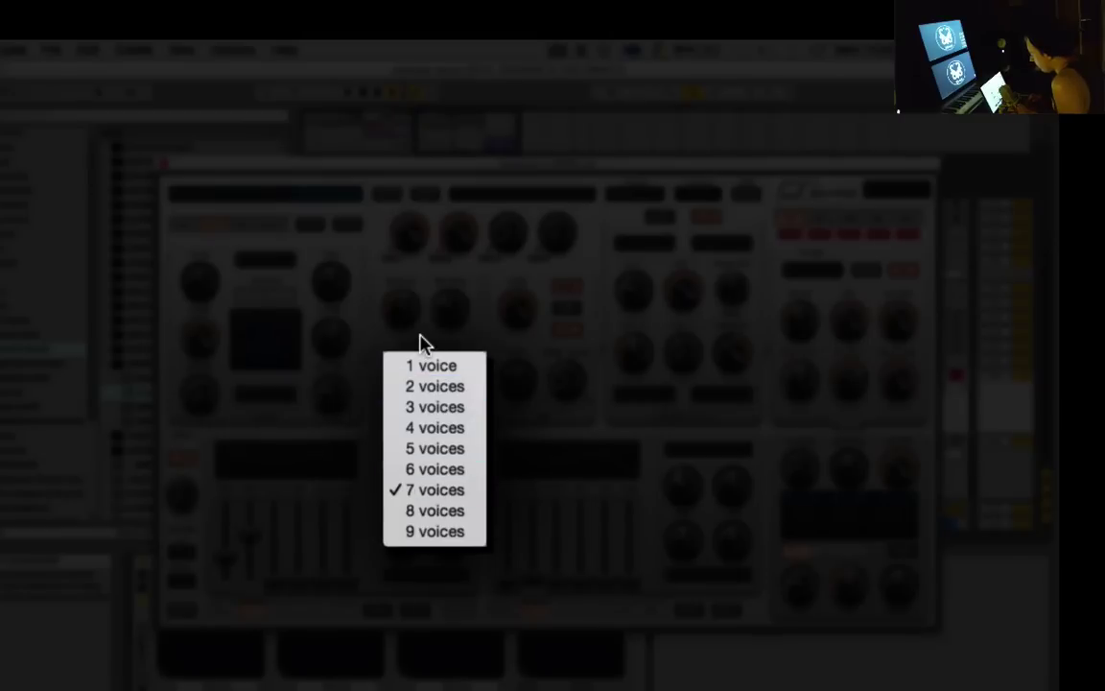
pyautogui.click(377, 329)
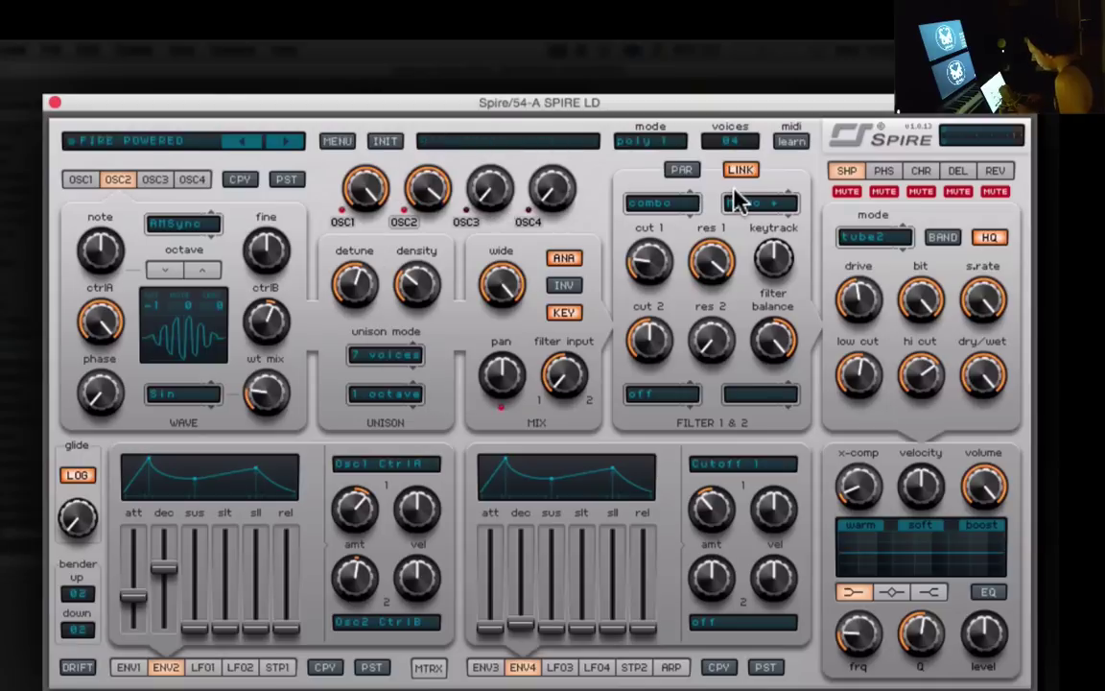
# Examine filter 1's available types, including combo, its Mono + mode and the filter link setting.
pyautogui.click(658, 215)
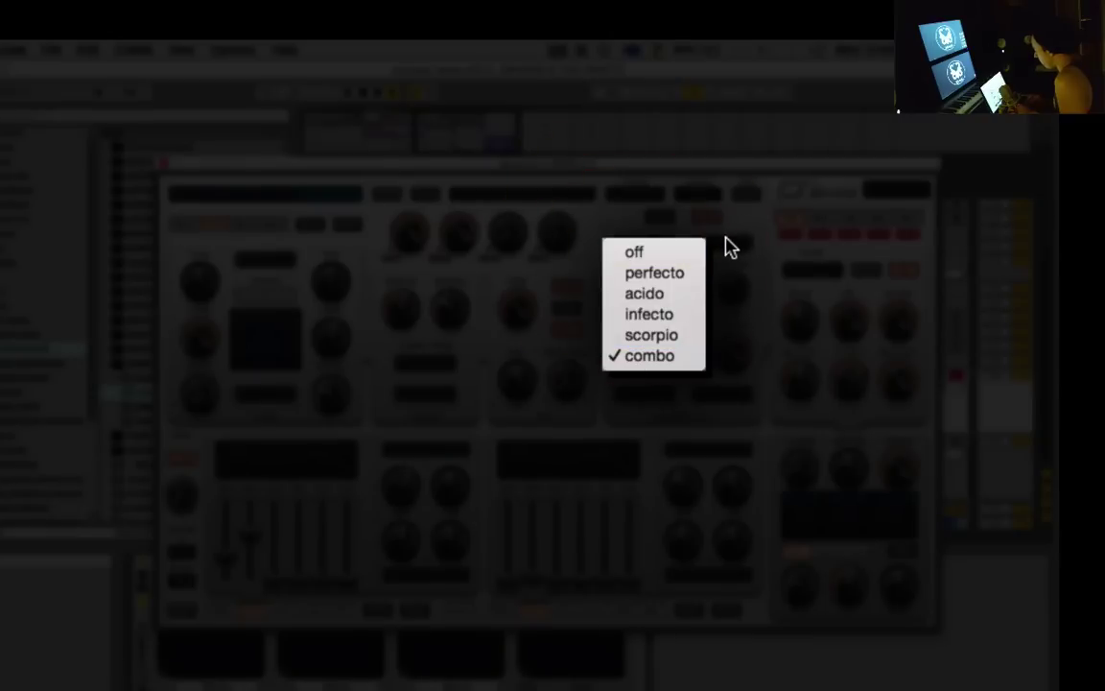
pyautogui.click(731, 246)
pyautogui.click(743, 230)
pyautogui.click(739, 230)
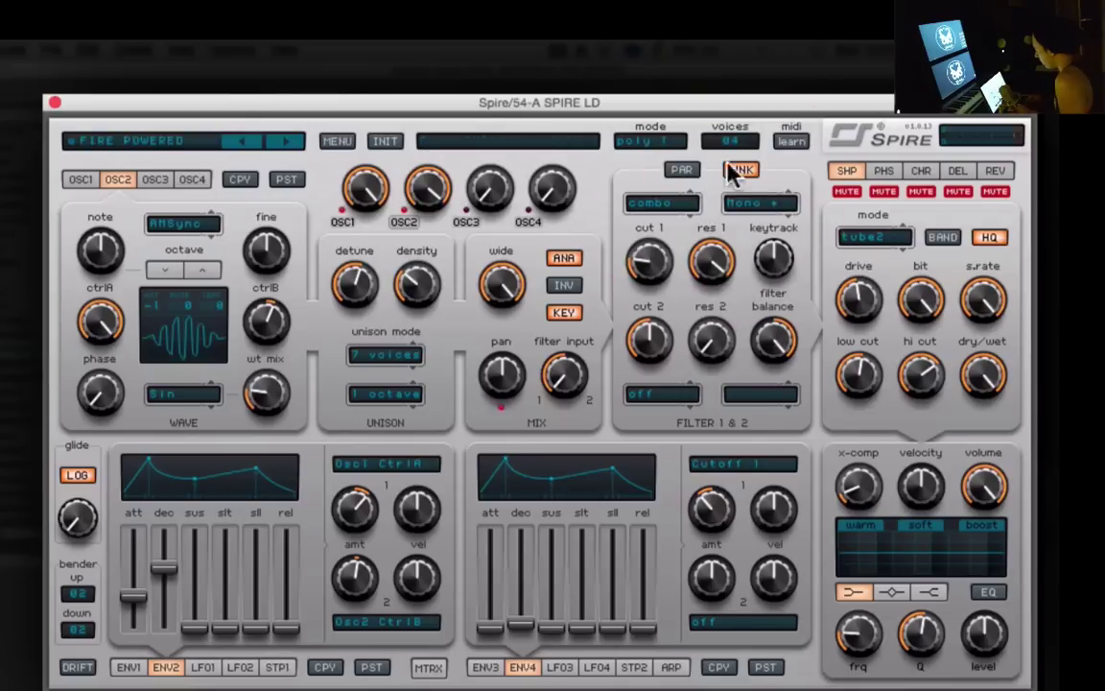
pyautogui.click(738, 170)
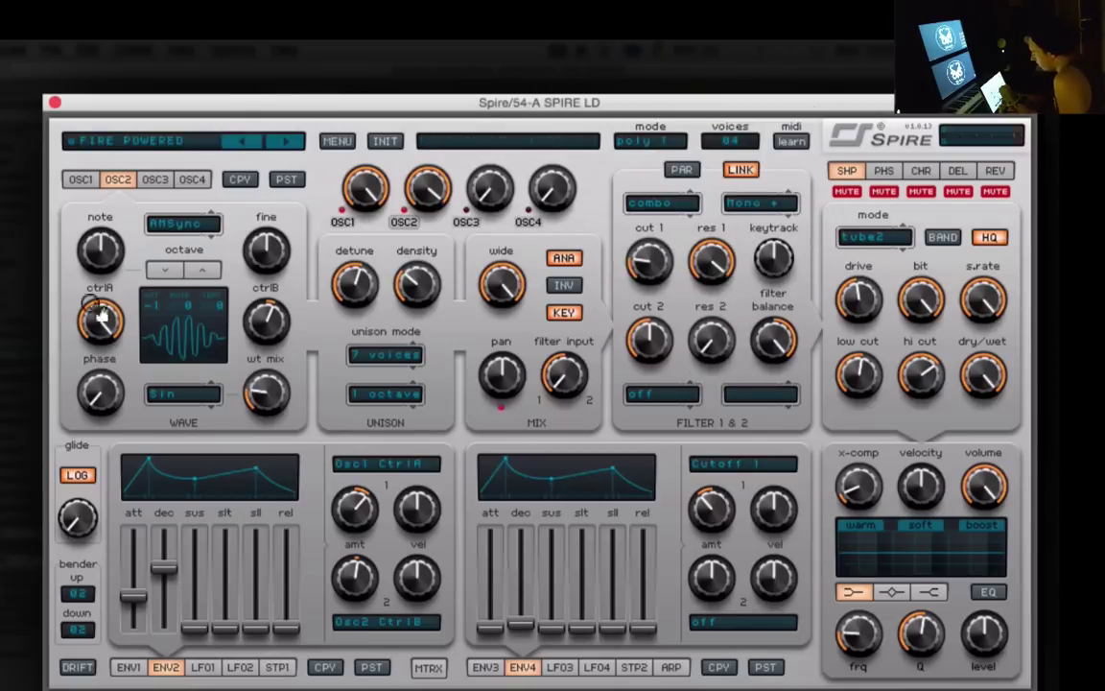
# Review the available oscillator types for oscillator 2, and examine filter 1's cutoff and resonance.
pyautogui.click(182, 222)
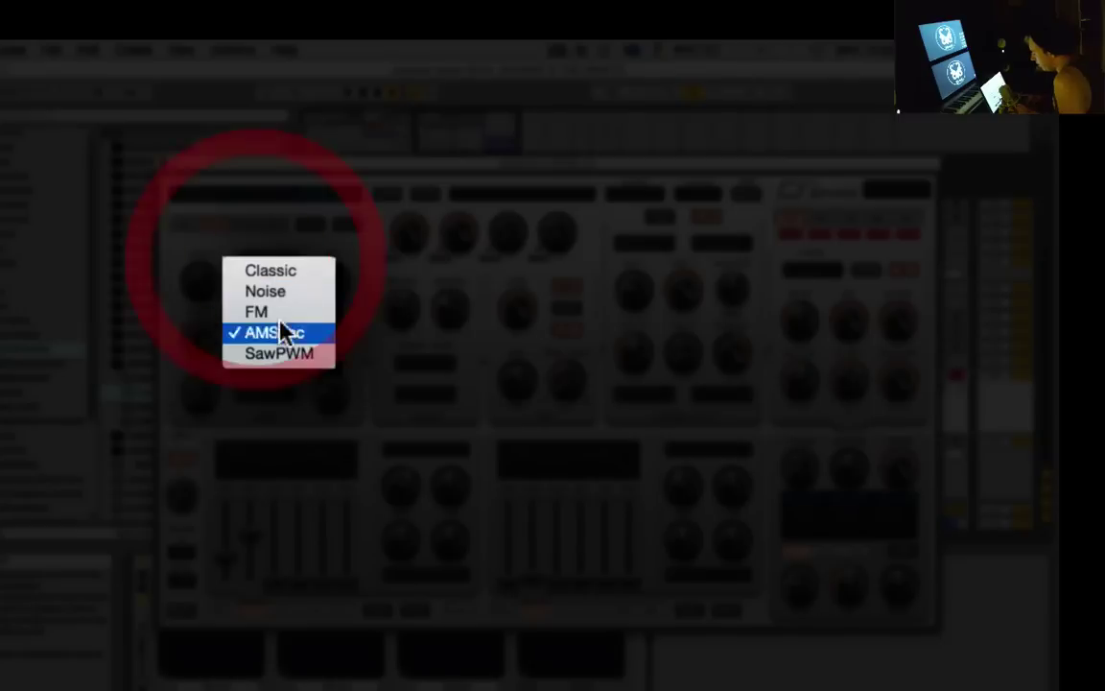
pyautogui.click(329, 247)
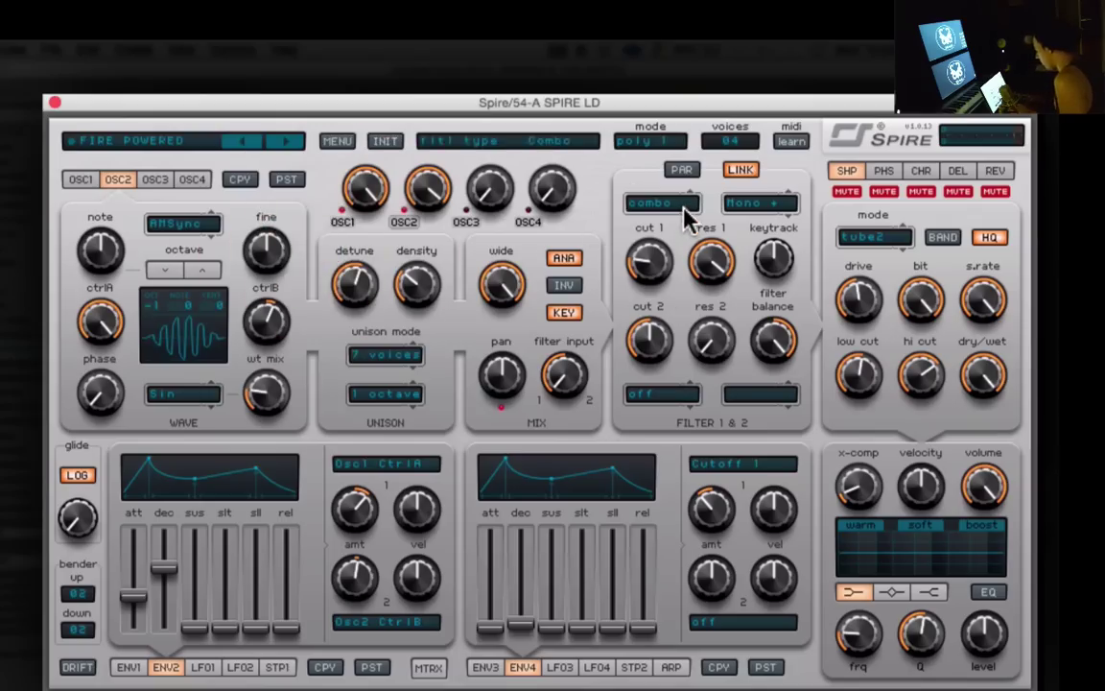
pyautogui.moveTo(648, 257)
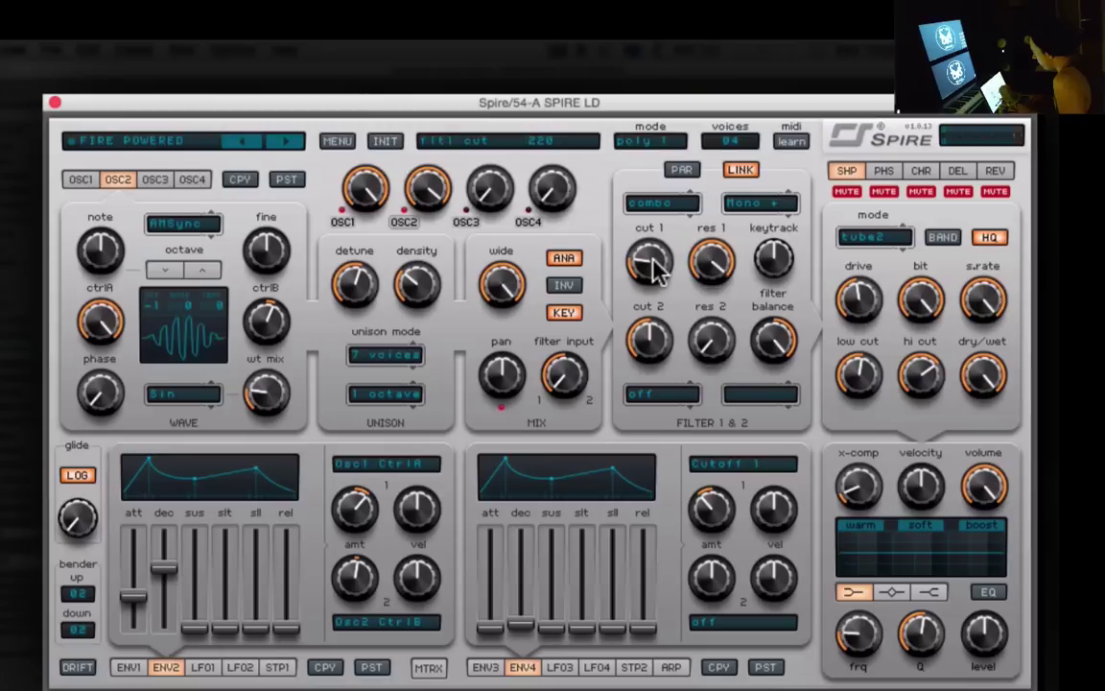
pyautogui.moveTo(710, 274)
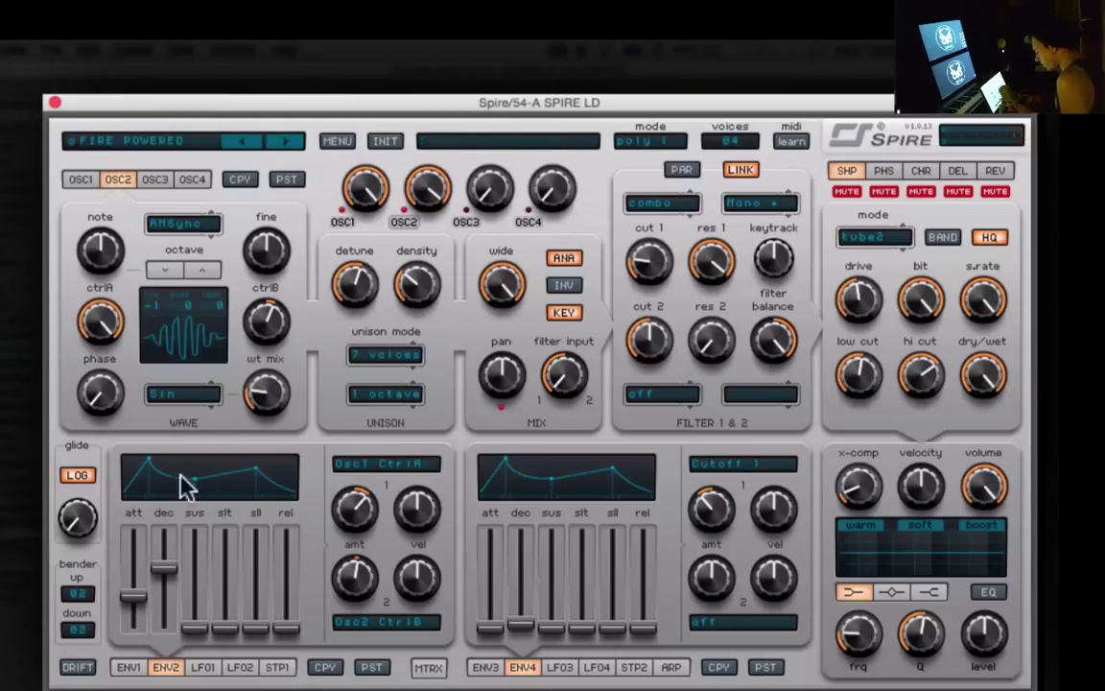
# Show envelope 1 and audition its release by temporarily lowering it to 0.
pyautogui.click(131, 667)
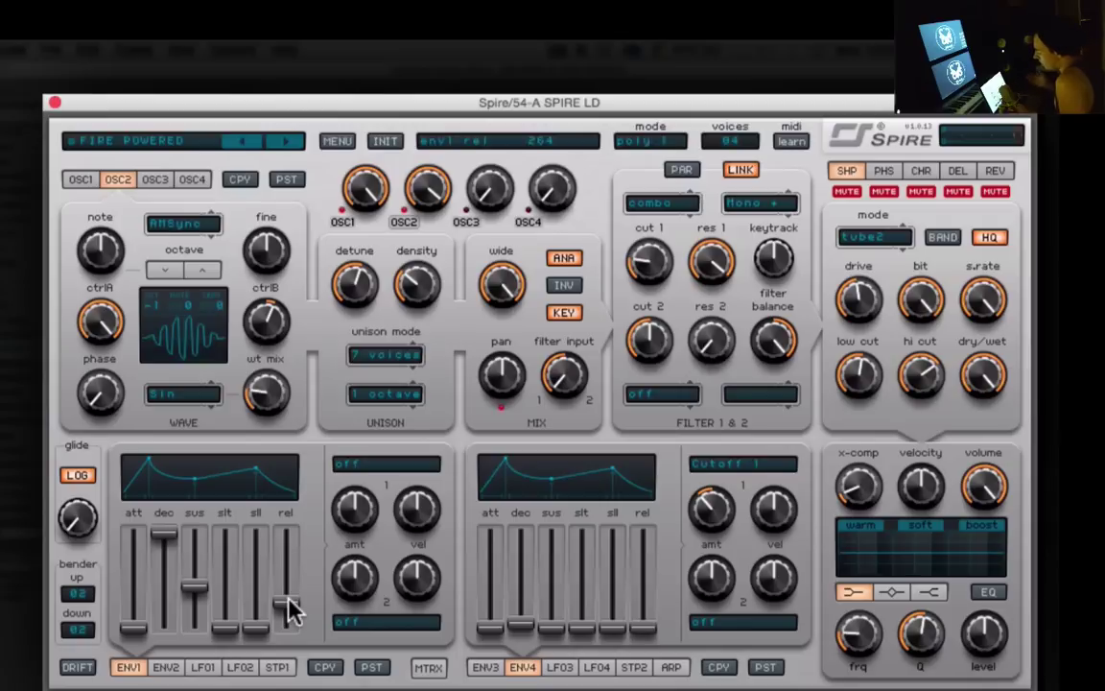
pyautogui.moveTo(291, 609); pyautogui.dragTo(272, 667)
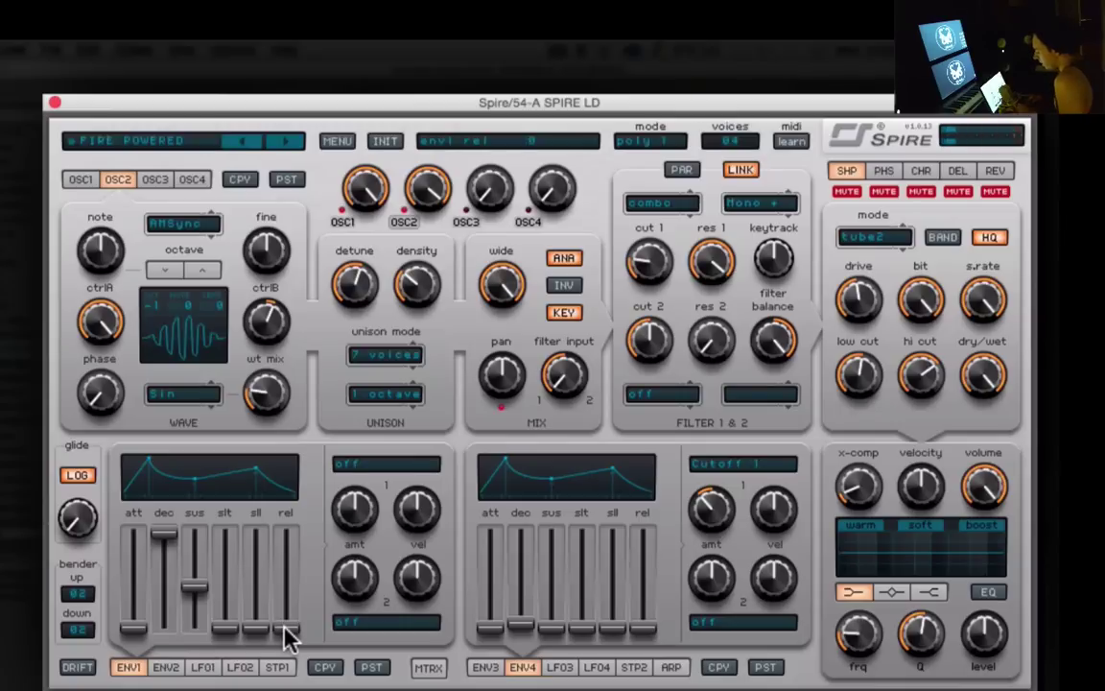
pyautogui.moveTo(286, 630); pyautogui.dragTo(283, 603)
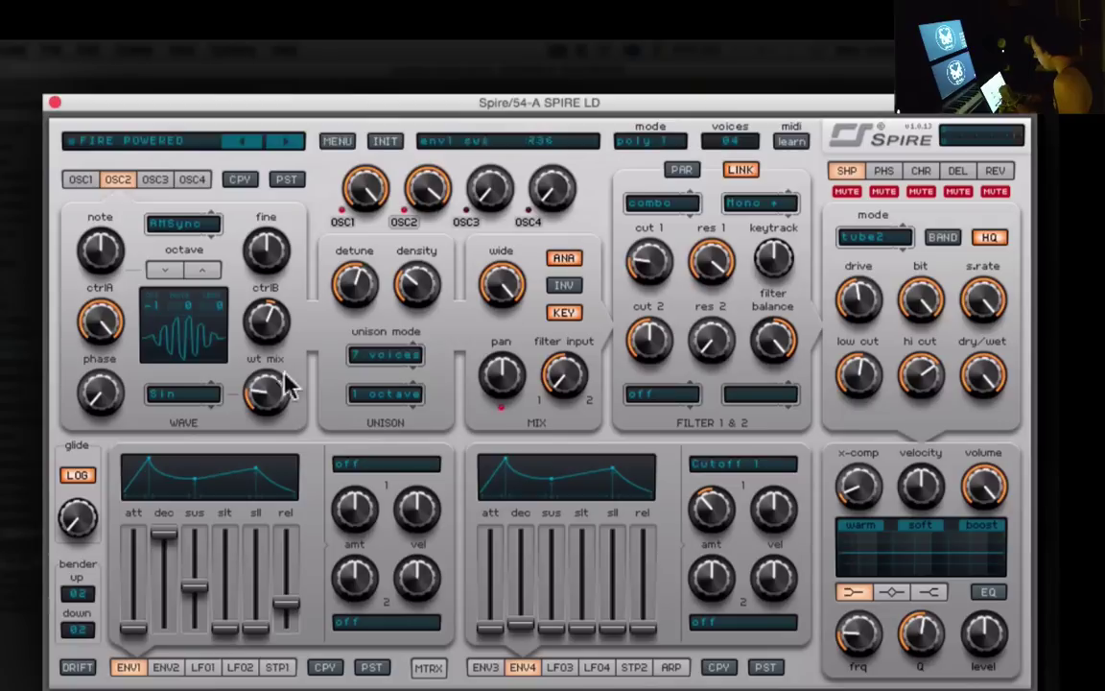
# Show envelopes 2 and 3 side by side, and demonstrate choosing Osc1 CtrlA as envelope 2's first modulation target.
pyautogui.click(181, 673)
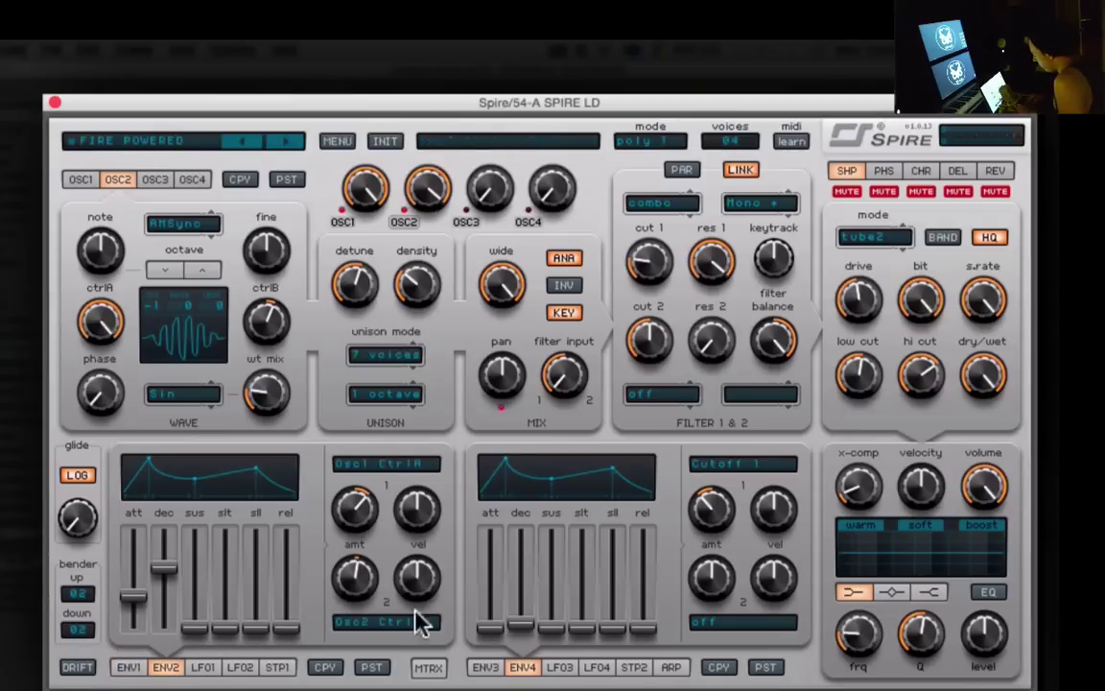
pyautogui.click(489, 671)
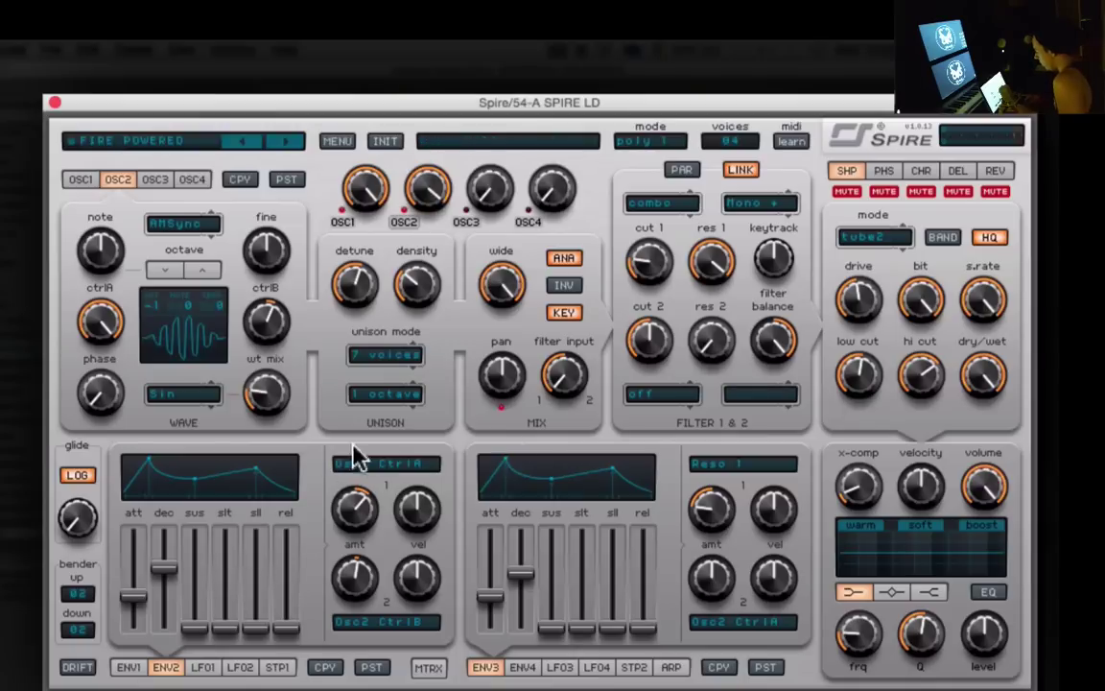
pyautogui.click(387, 465)
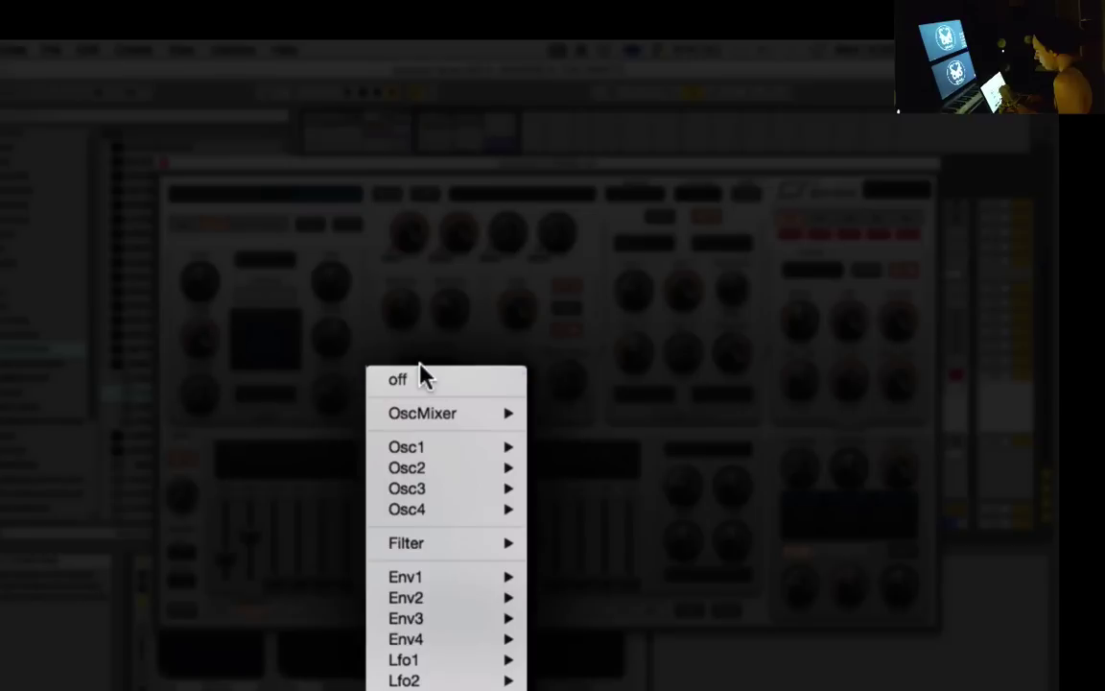
pyautogui.click(420, 364)
pyautogui.click(427, 449)
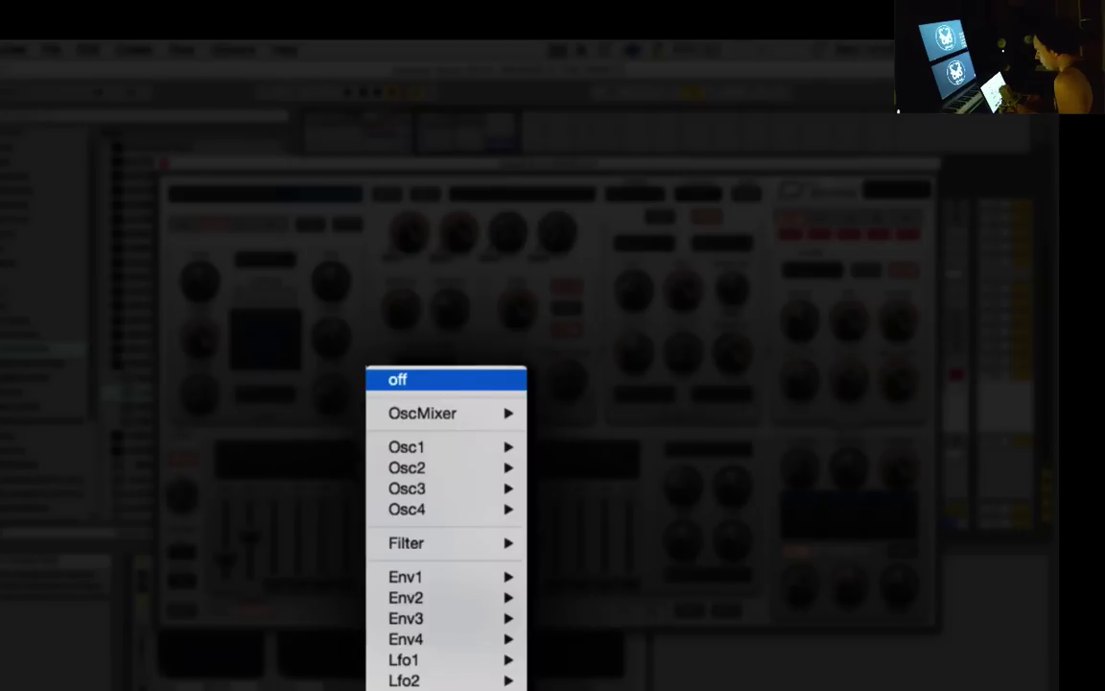
pyautogui.moveTo(435, 519)
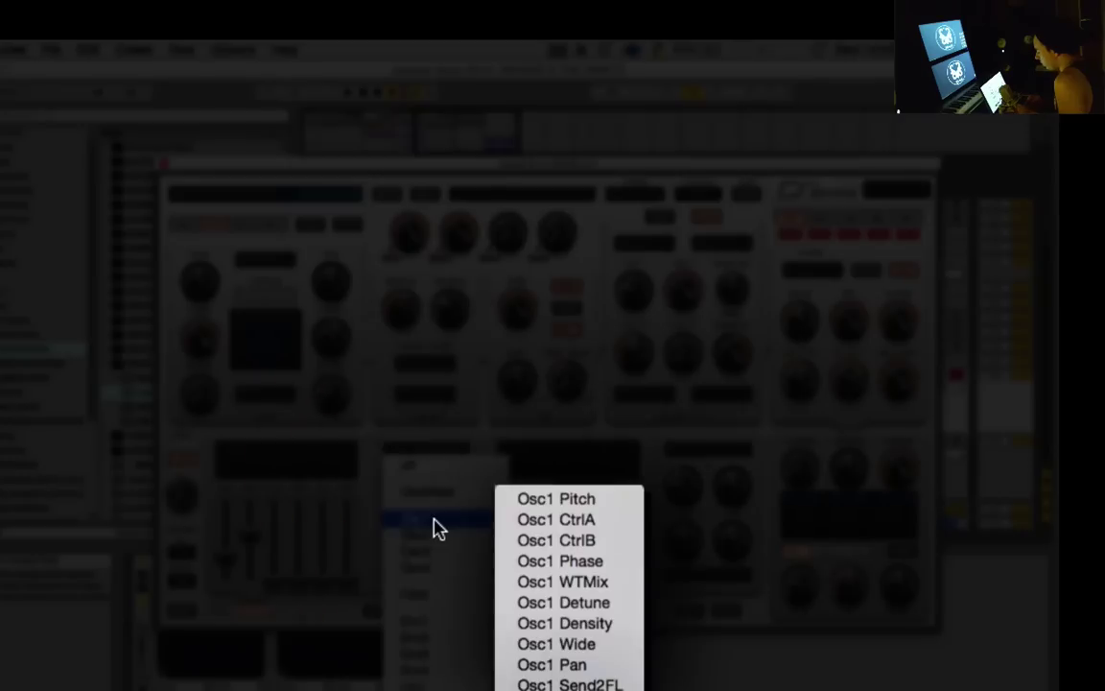
pyautogui.click(599, 523)
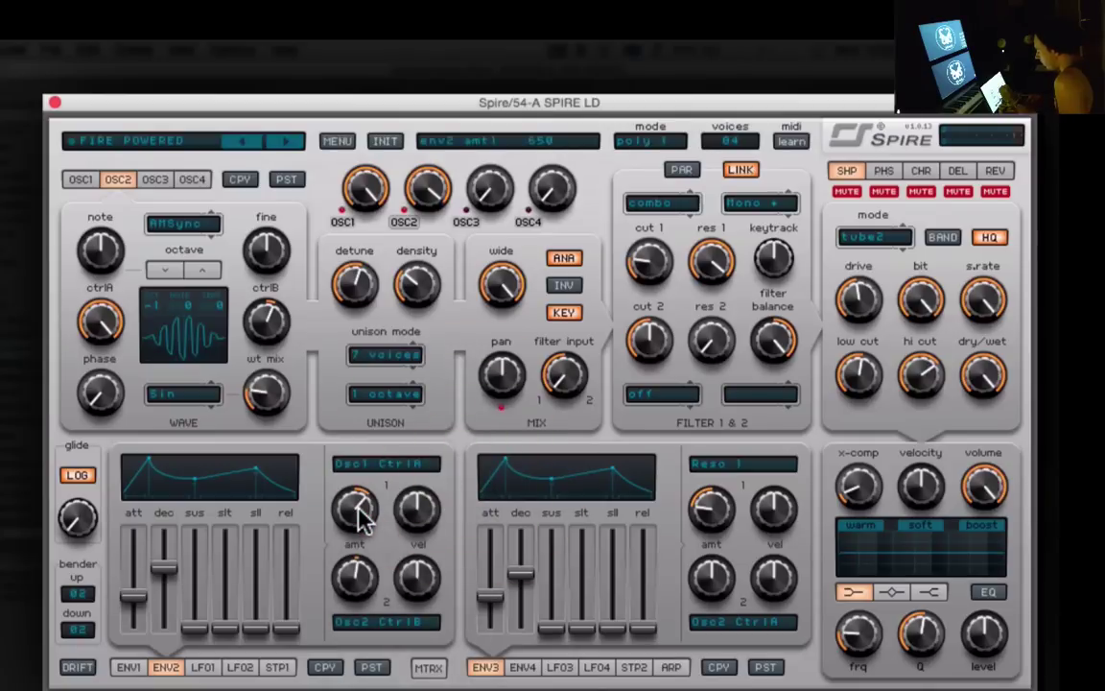
# Examine envelope 2's second modulation target, Osc2 CtrlB, and check its amount.
pyautogui.click(388, 624)
pyautogui.moveTo(436, 625)
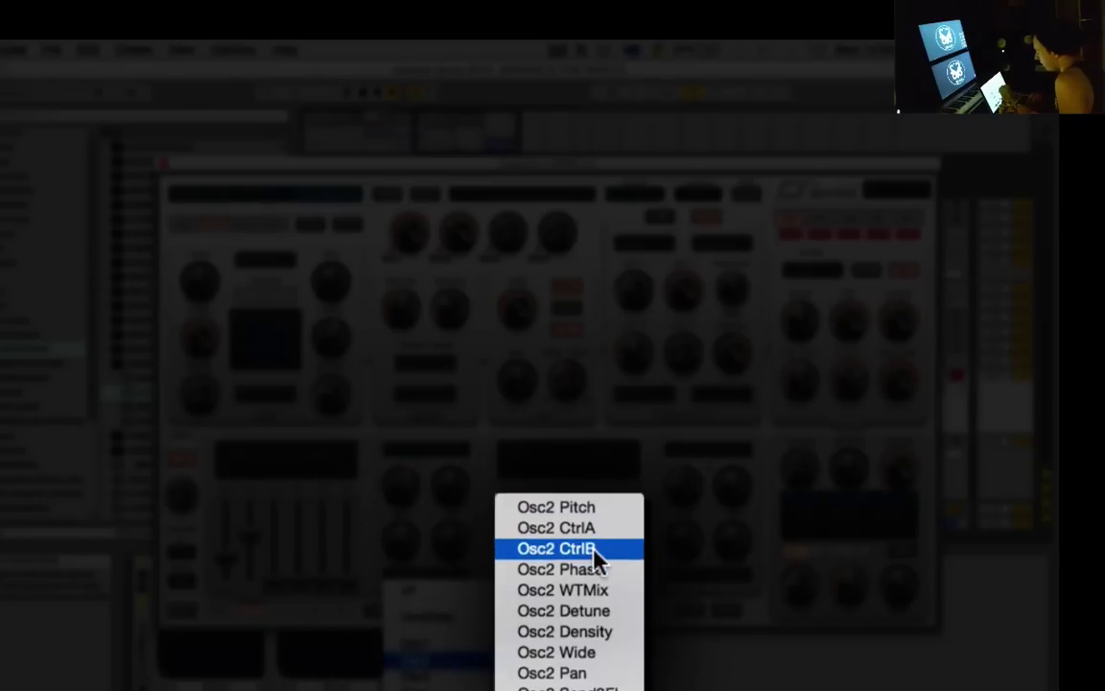
pyautogui.click(487, 542)
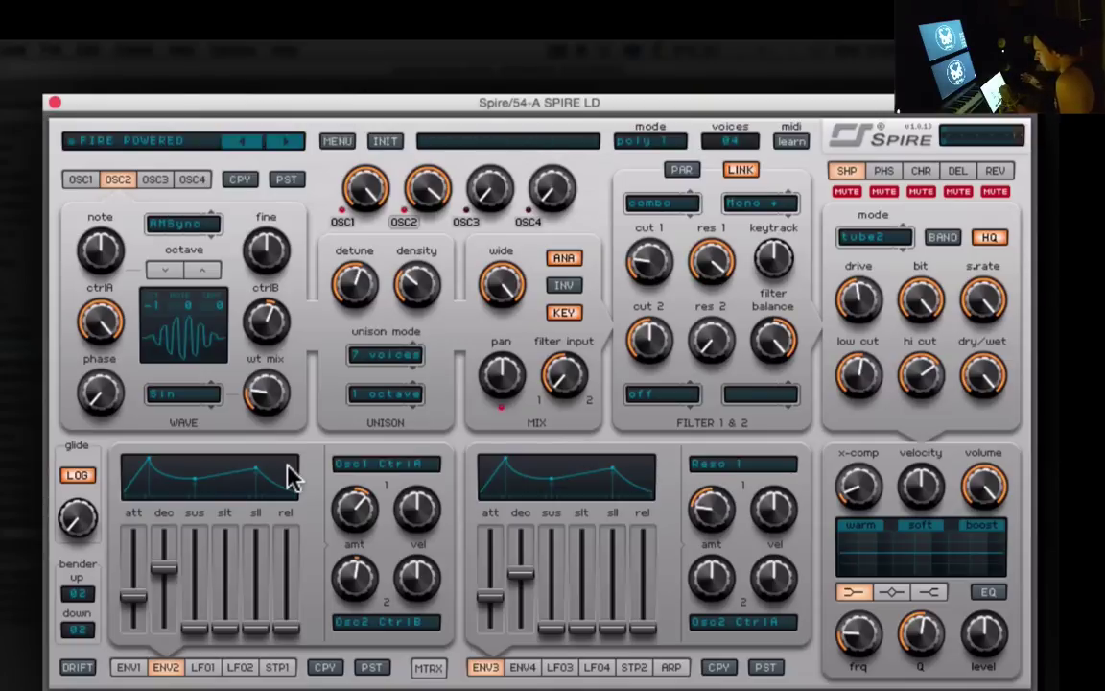
pyautogui.moveTo(347, 574)
pyautogui.mouseDown()
pyautogui.moveTo(365, 592)
pyautogui.moveTo(360, 580)
pyautogui.mouseUp()
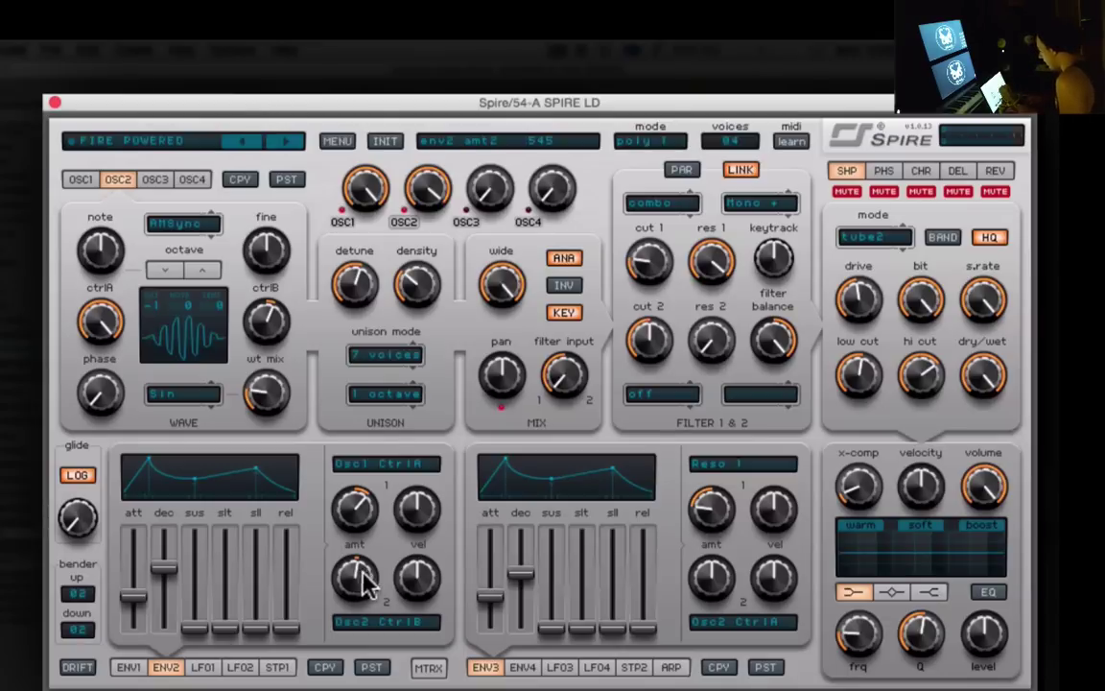
# Examine envelope 3's modulation targets, Reso 1 and Osc2 CtrlA, and check the second target's amount.
pyautogui.click(751, 467)
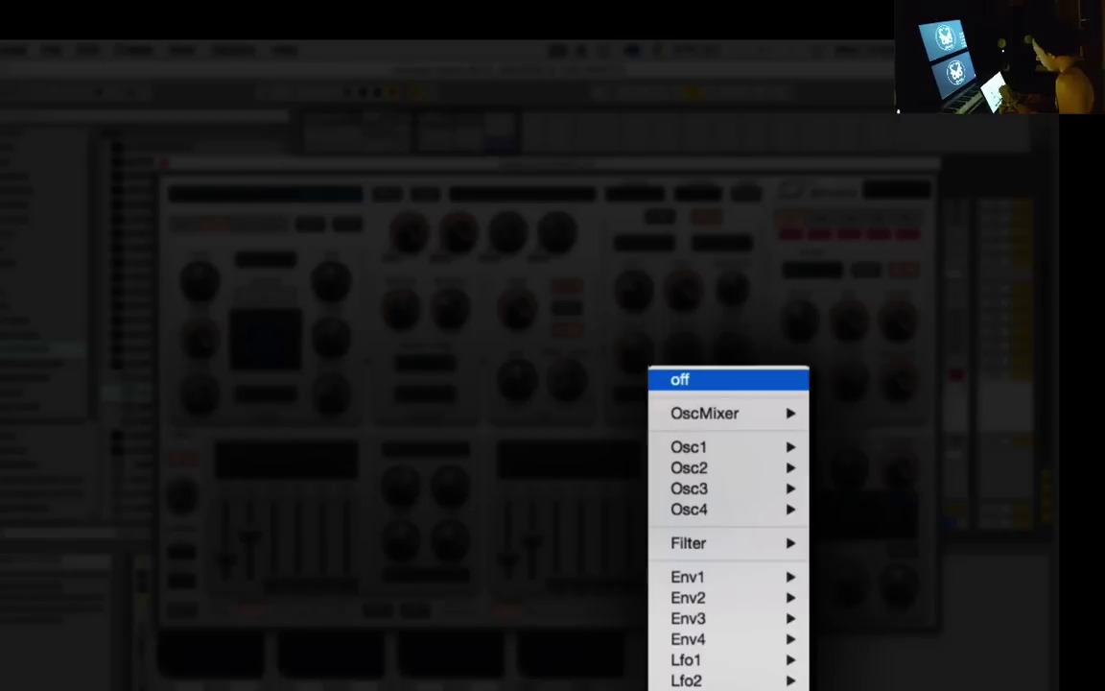
pyautogui.moveTo(714, 599)
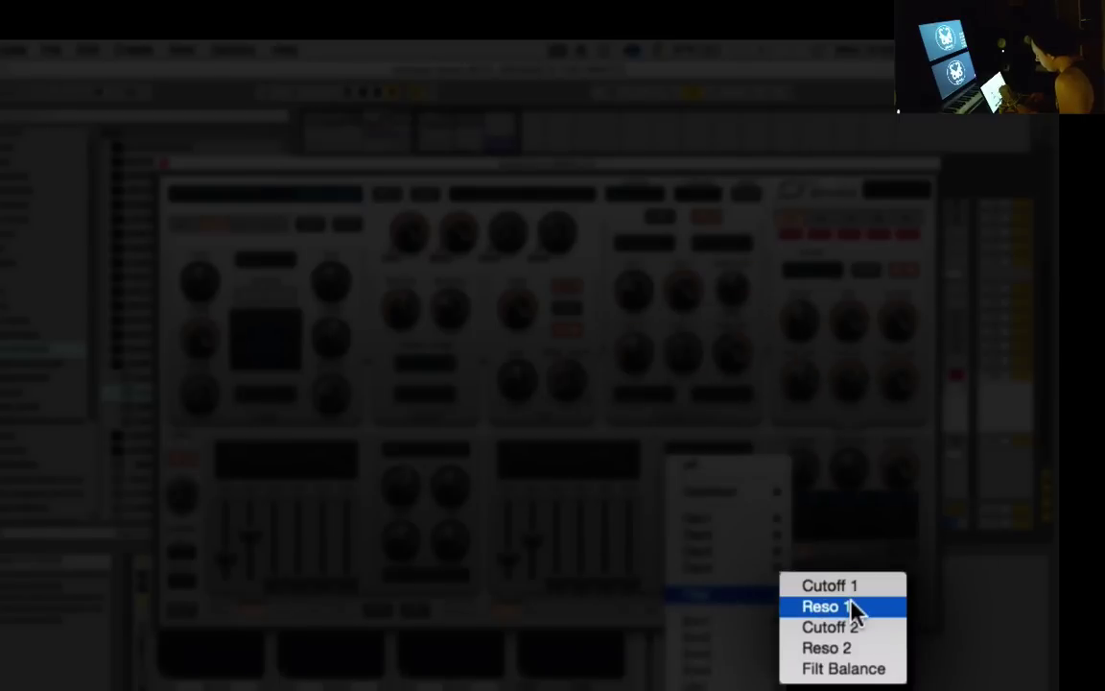
pyautogui.click(636, 513)
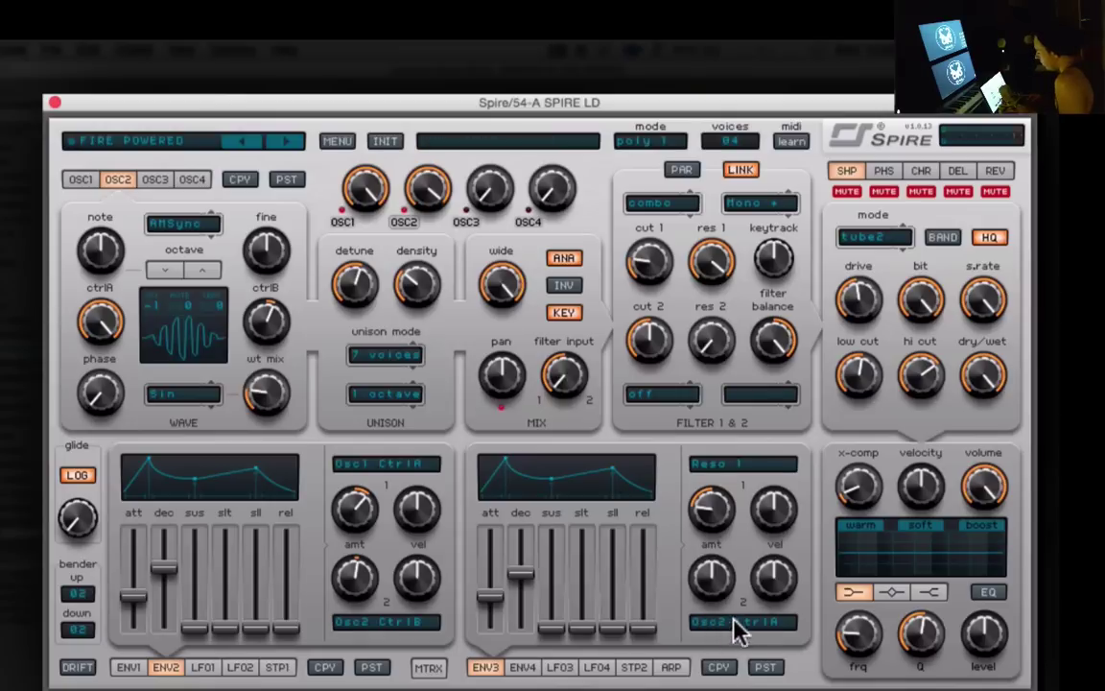
pyautogui.moveTo(710, 578); pyautogui.dragTo(734, 586)
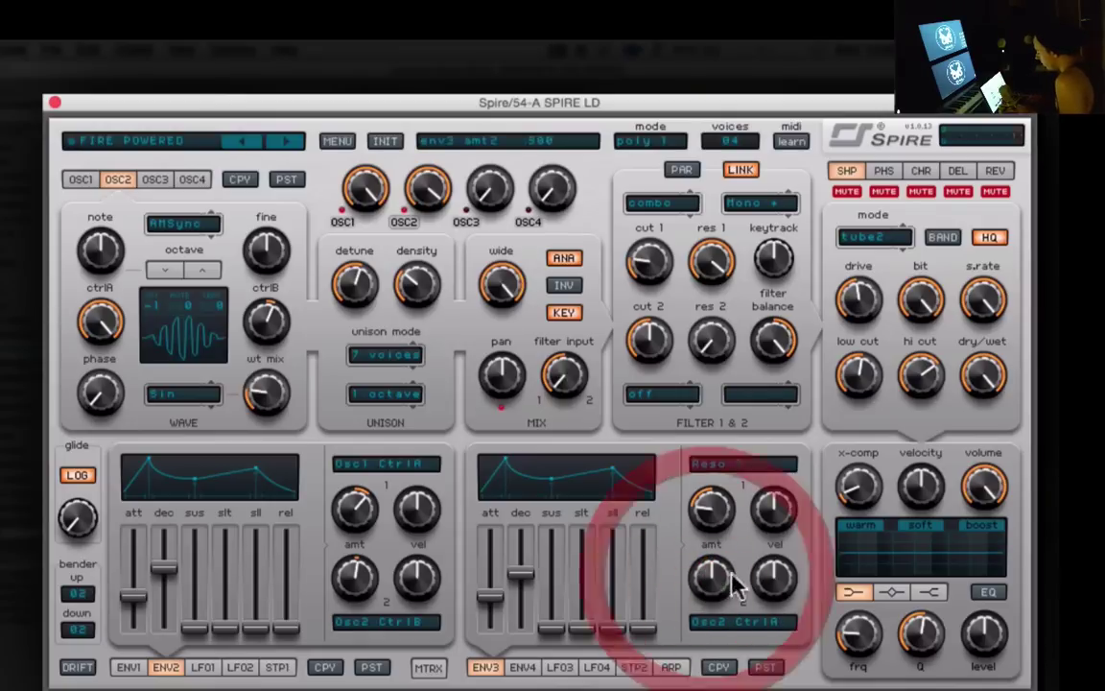
# Show envelope 4 and examine its attack, decay and sustain, its Cutoff 1 modulation target and the target's amount.
pyautogui.click(523, 669)
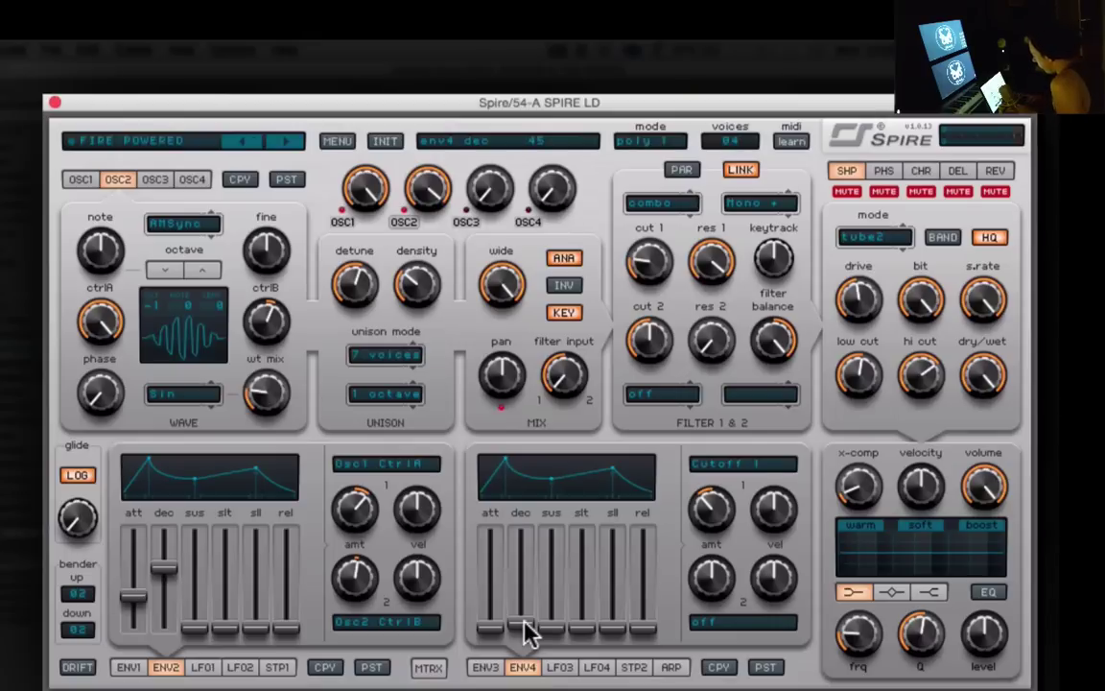
pyautogui.moveTo(525, 630); pyautogui.dragTo(535, 633)
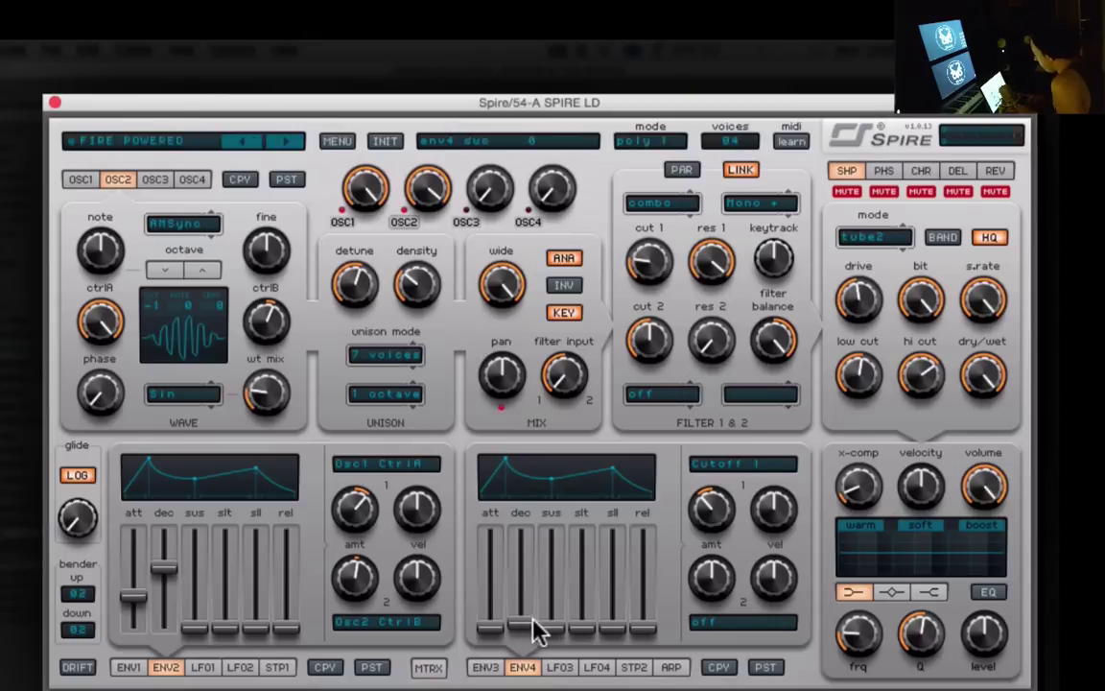
pyautogui.click(738, 464)
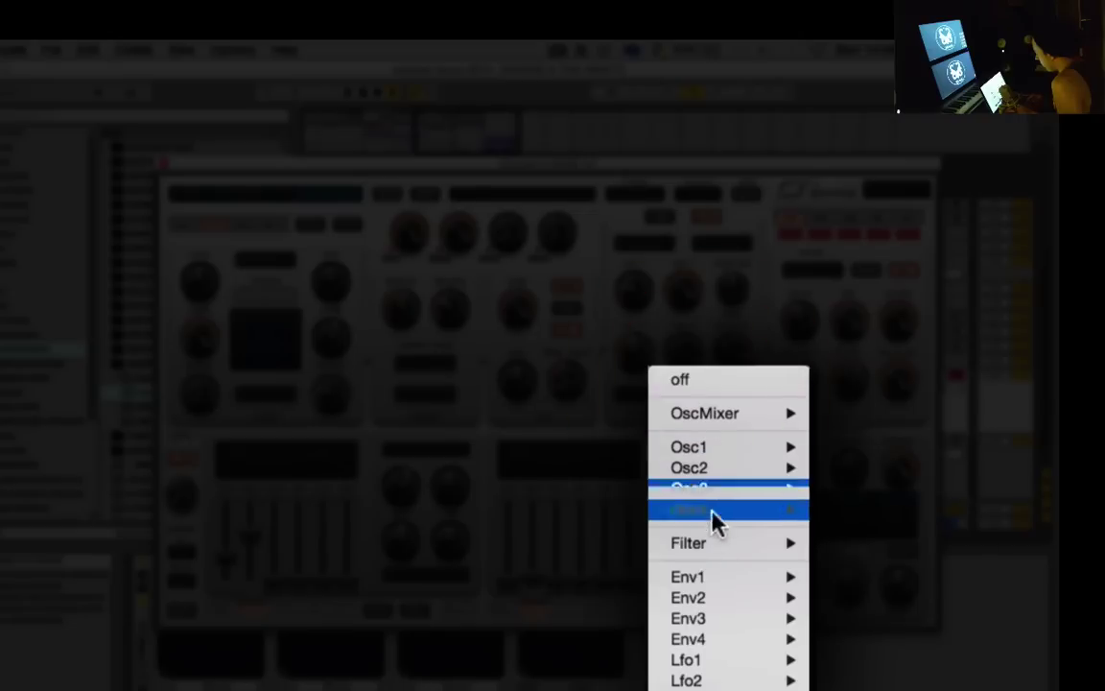
pyautogui.moveTo(711, 601)
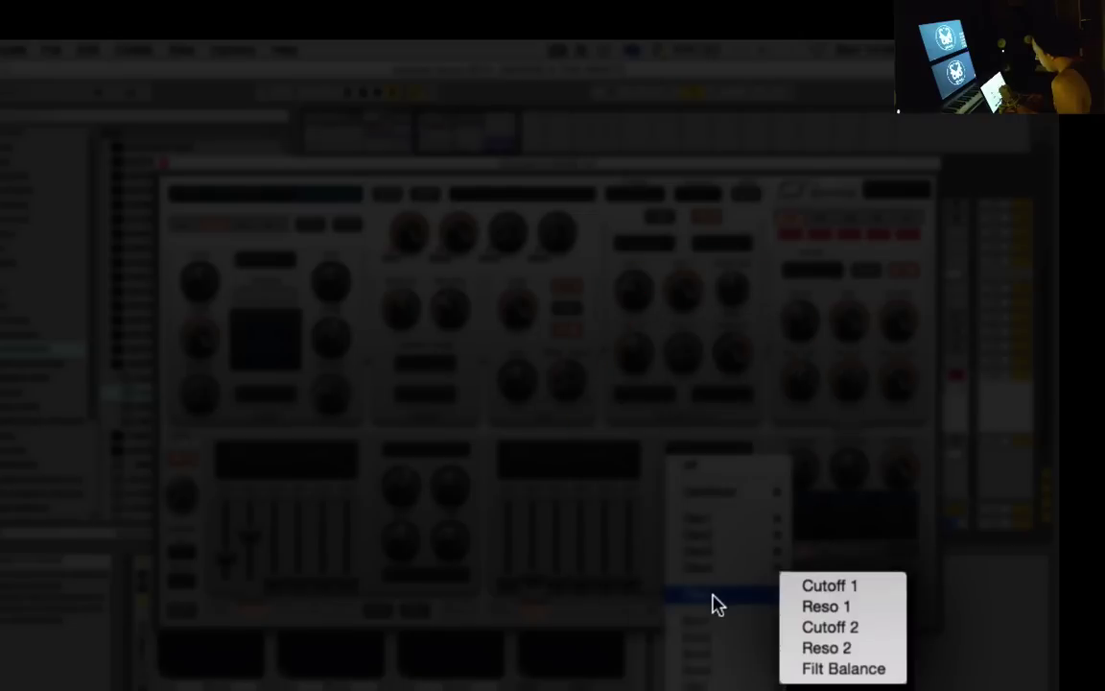
pyautogui.click(855, 583)
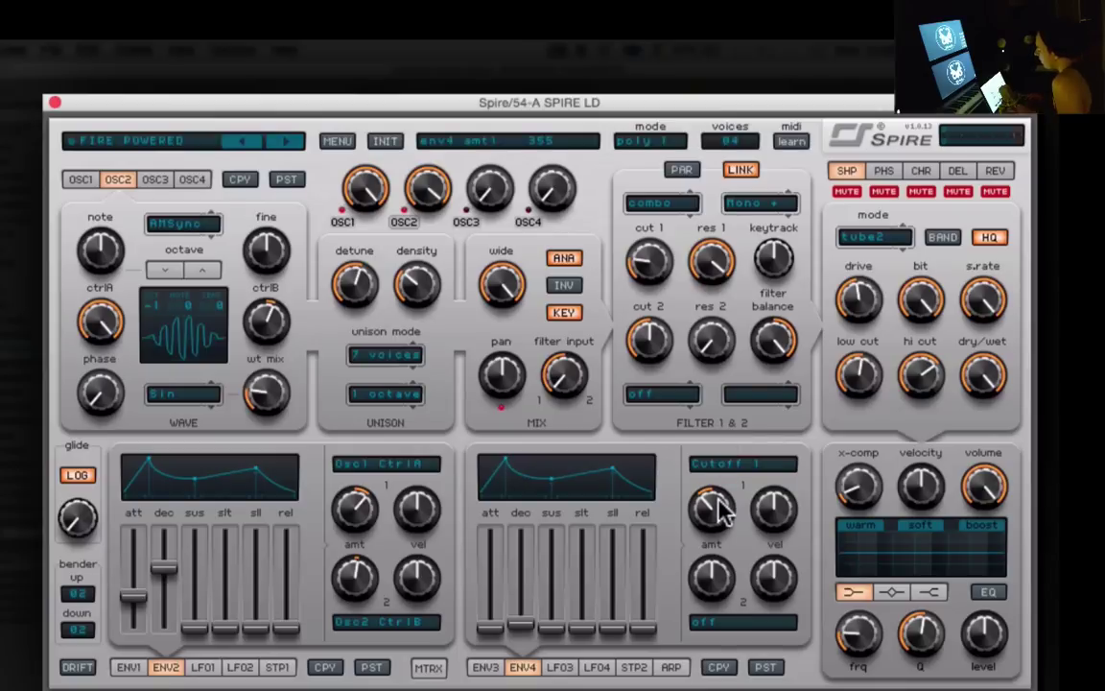
pyautogui.click(488, 631)
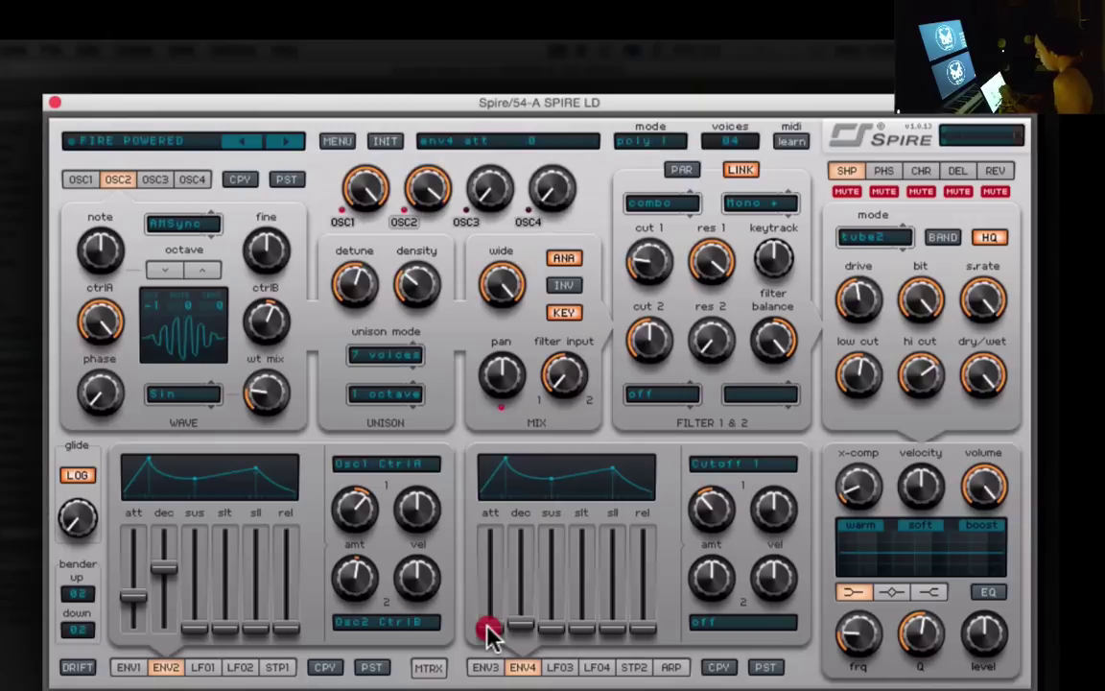
pyautogui.moveTo(489, 628); pyautogui.dragTo(516, 669)
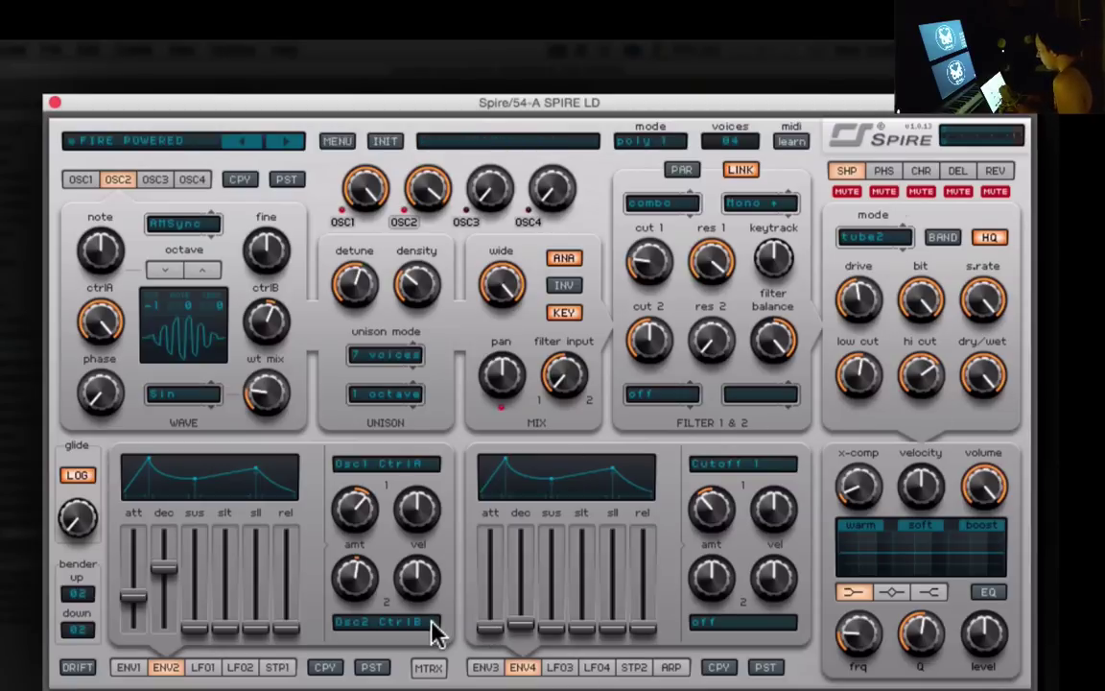
# Check the modulation matrix and the output section's volume, and close the Spire plug-in window.
pyautogui.click(429, 666)
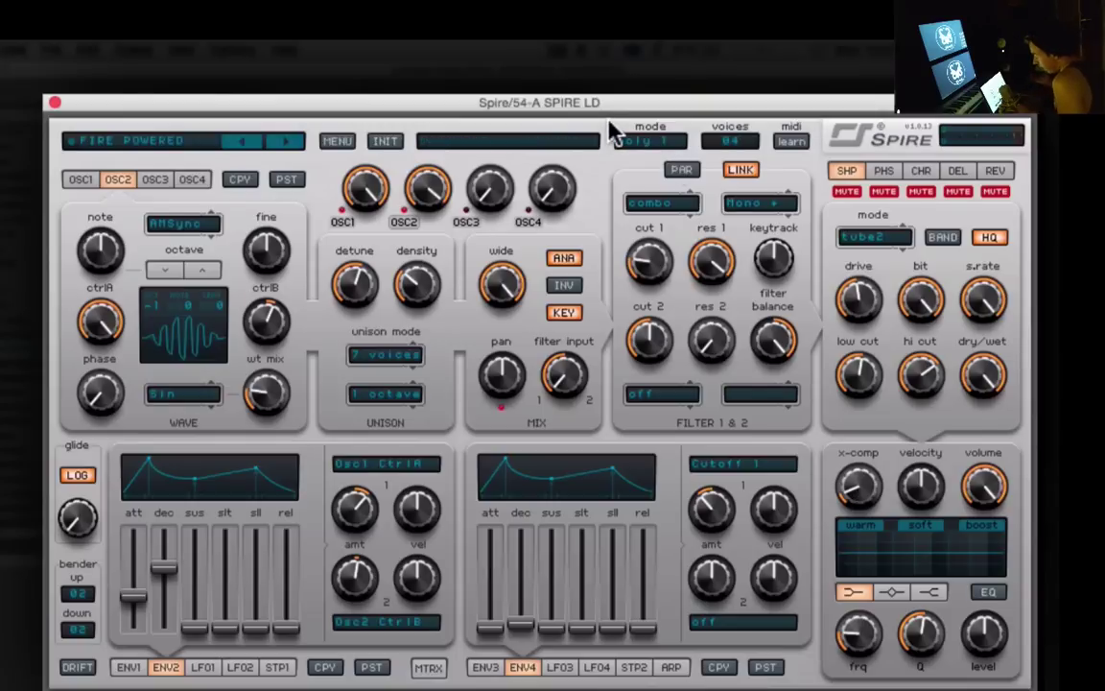
pyautogui.moveTo(869, 494)
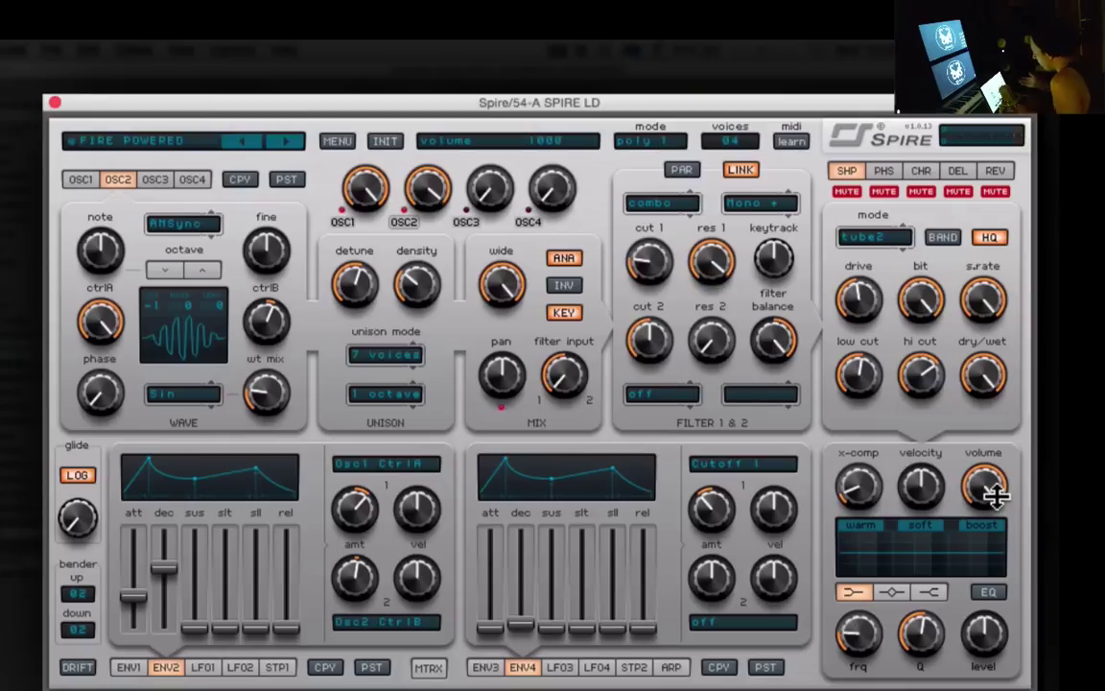
pyautogui.click(975, 533)
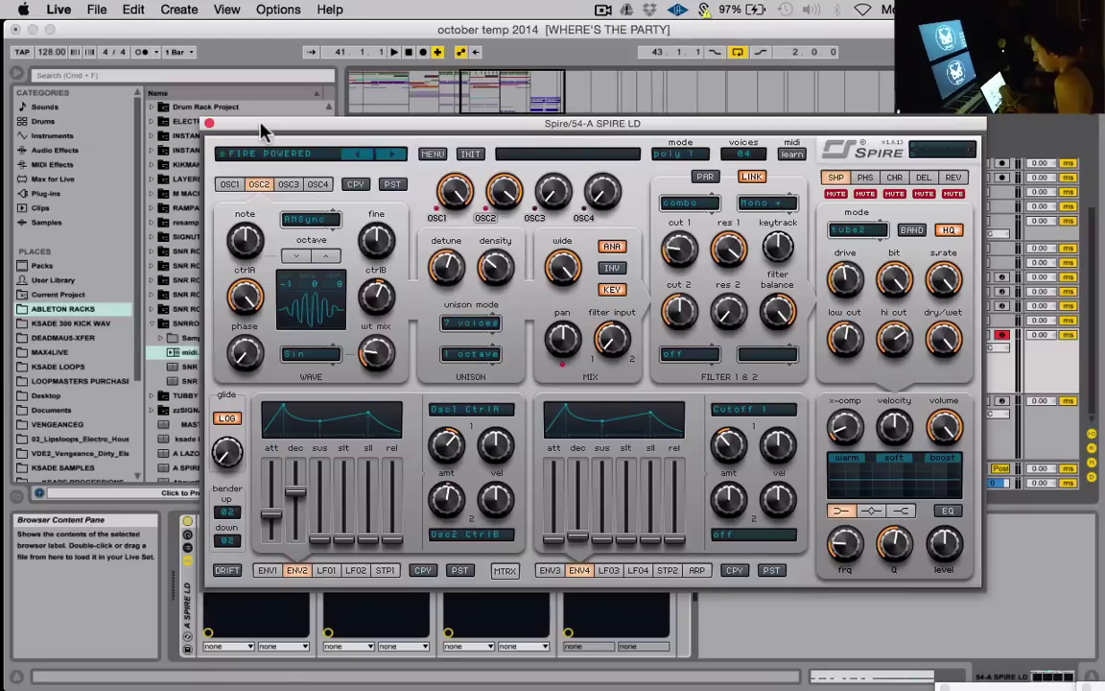
pyautogui.click(209, 122)
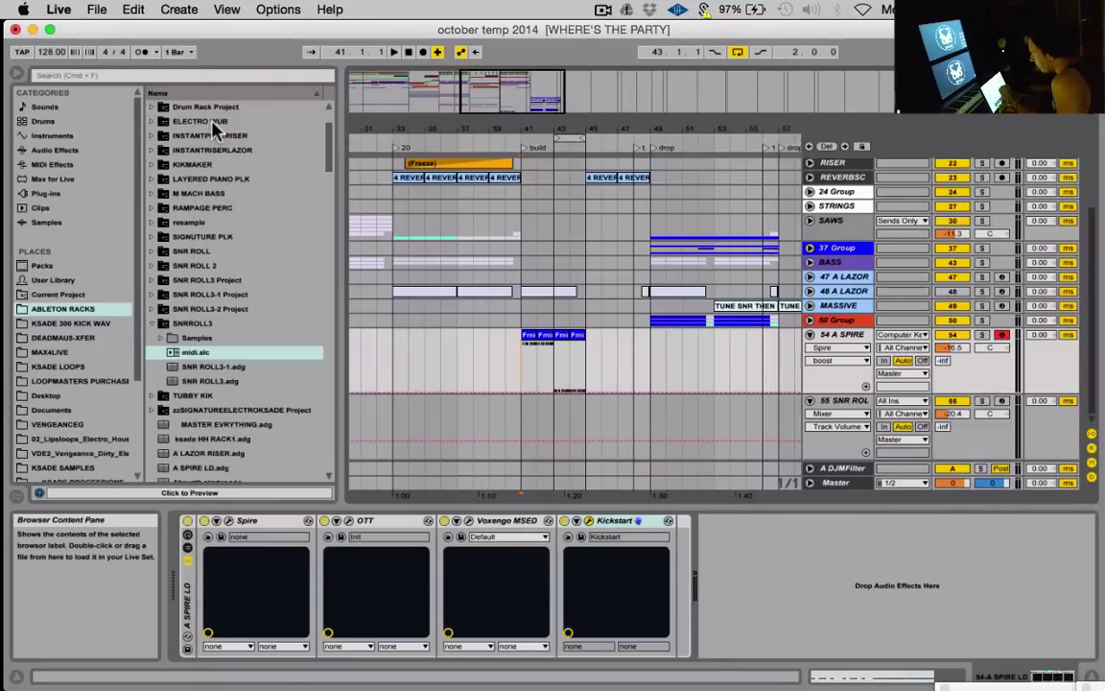